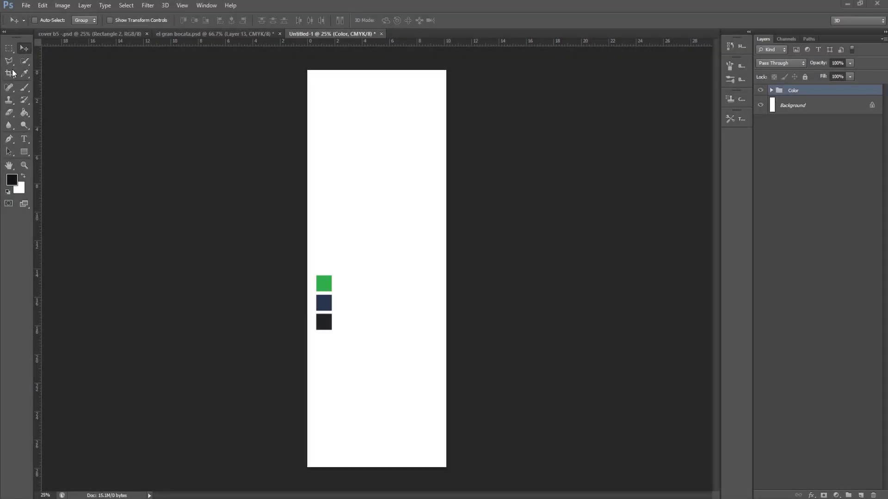
- Set up a new 4 × 11 document at 300 resolution in CMYK colour
left_click(26, 5)
left_click(45, 18)
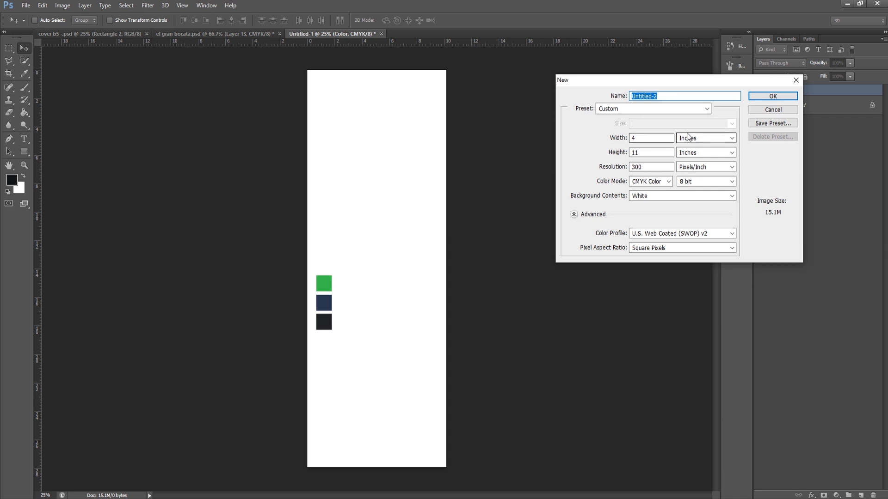
double_click(638, 139)
type("4")
key("Tab")
key("Tab")
type("11")
key("Tab")
key("Tab")
type("300")
key("Tab")
left_click(655, 182)
left_click(648, 216)
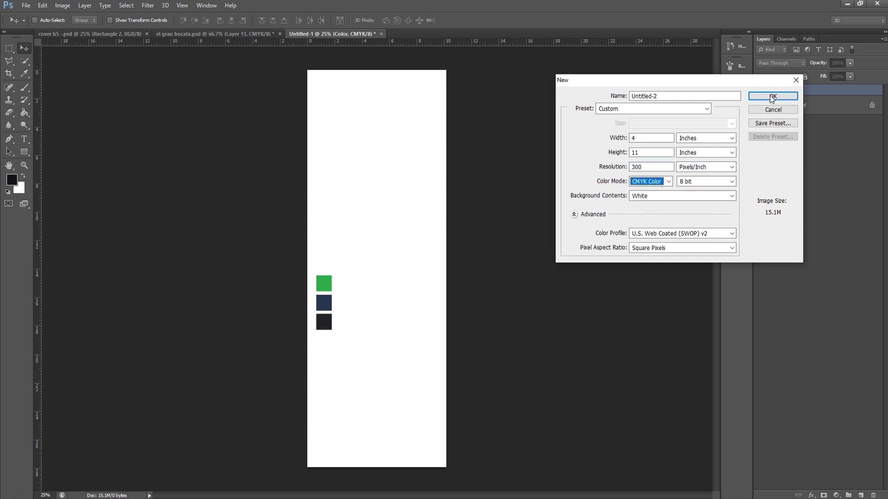
left_click(765, 109)
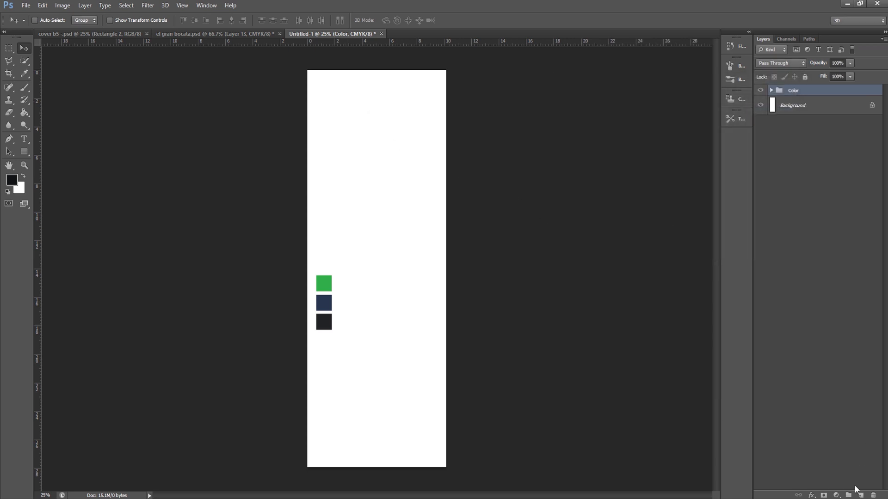
- Add a layer and draw a rounded rectangle from the page top to mid-page
left_click(861, 495)
left_click(25, 153)
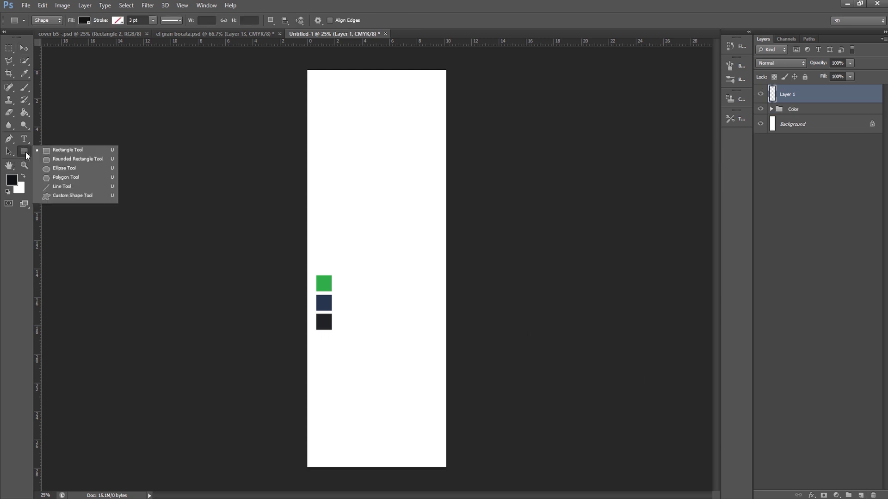
left_click(74, 159)
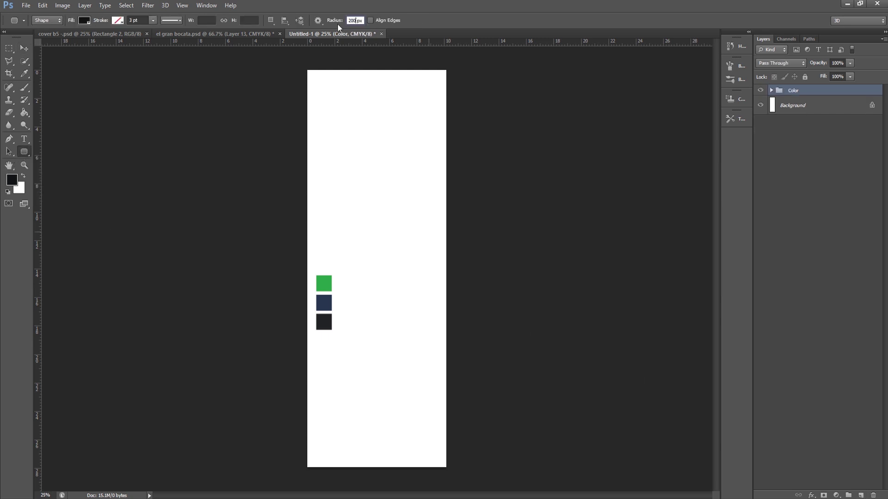
left_click(862, 495)
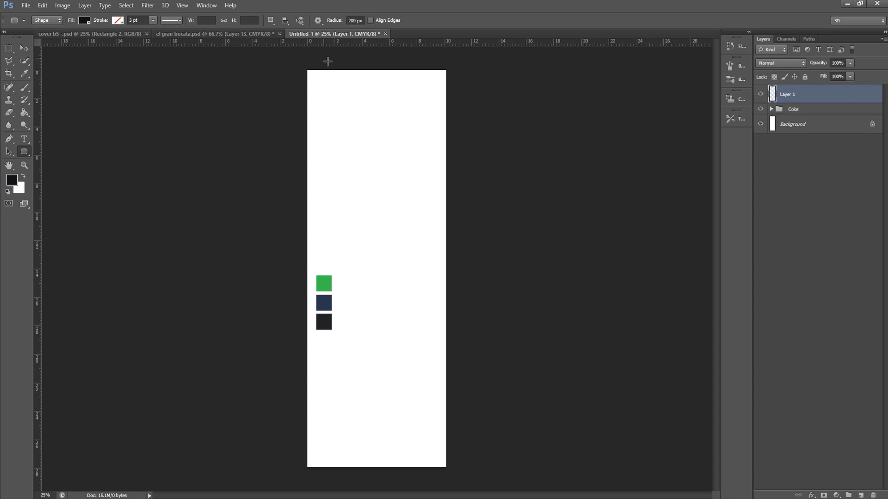
left_click_drag(322, 60, 435, 271)
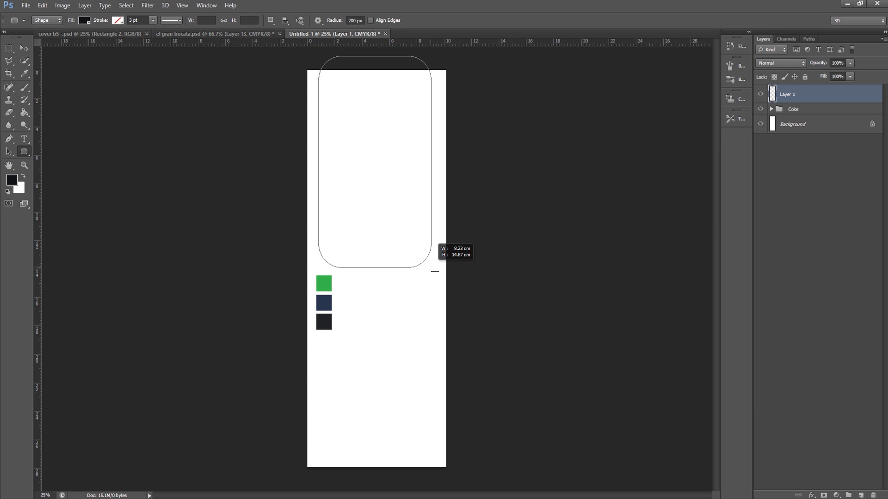
left_click_drag(434, 271, 434, 271)
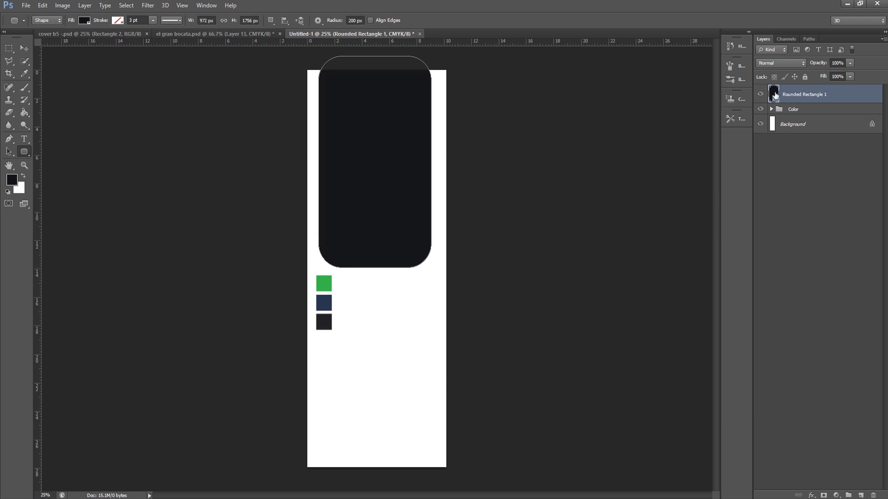
- Fill the rectangle navy (#283650) and centre it horizontally on the page
double_click(775, 96)
left_click(324, 303)
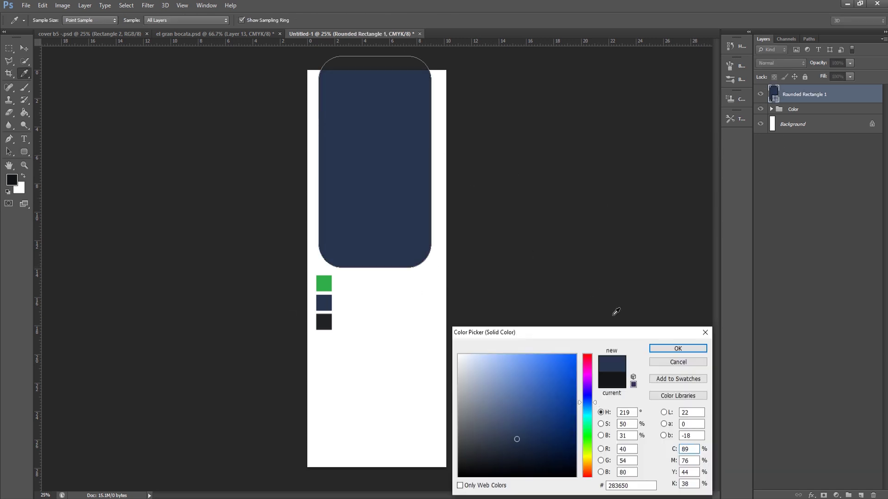
left_click(678, 349)
left_click(126, 5)
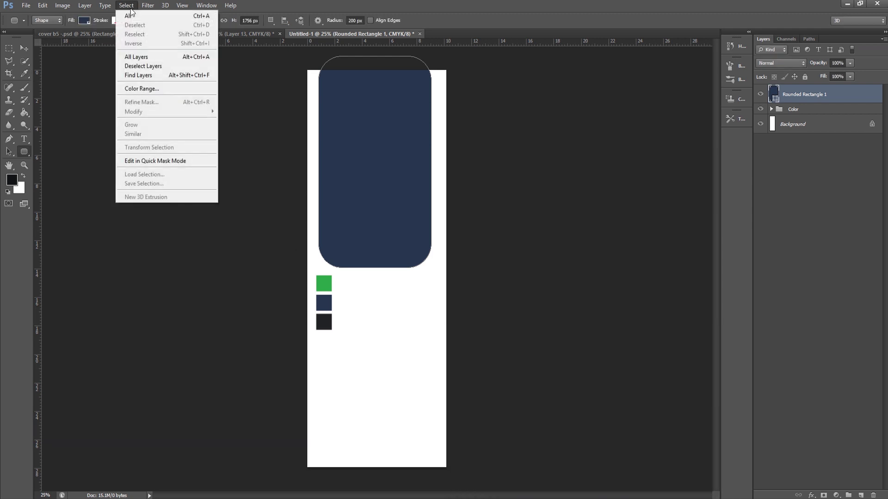
left_click(27, 50)
left_click(232, 20)
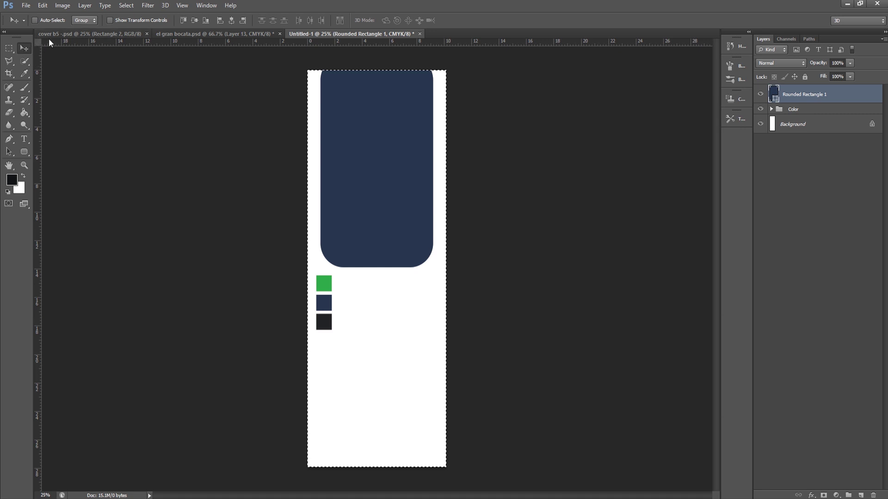
- Deselect and move the navy rectangle up past the top of the page
left_click(126, 5)
left_click(129, 15)
left_click(129, 25)
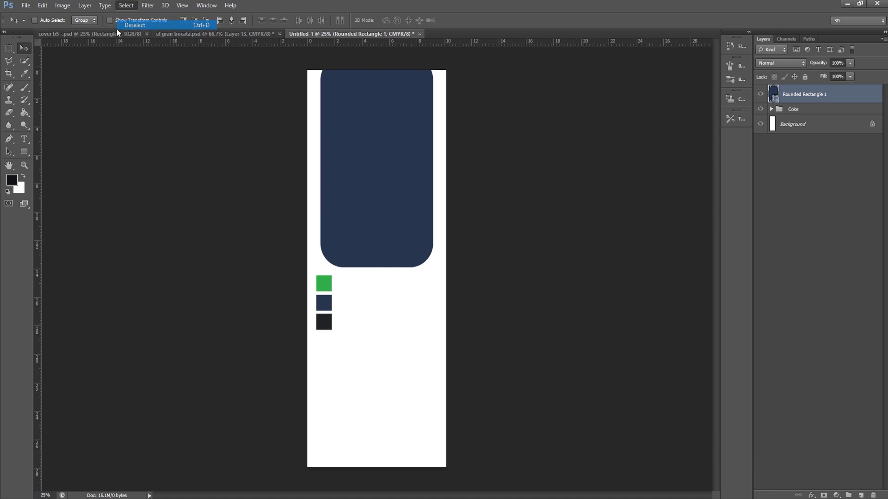
left_click_drag(343, 109, 343, 97)
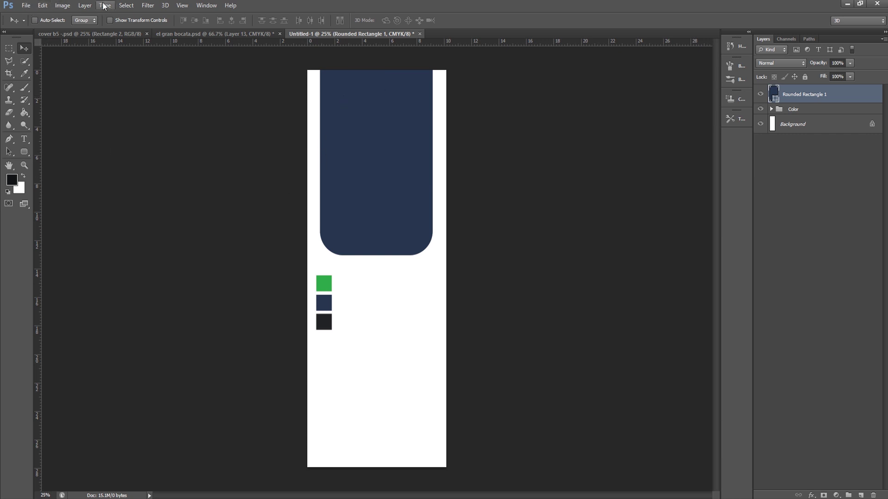
- Recentre the navy rectangle horizontally, deselect, and add a new empty layer
left_click(126, 5)
left_click(127, 14)
left_click(231, 20)
left_click(119, 6)
left_click(134, 25)
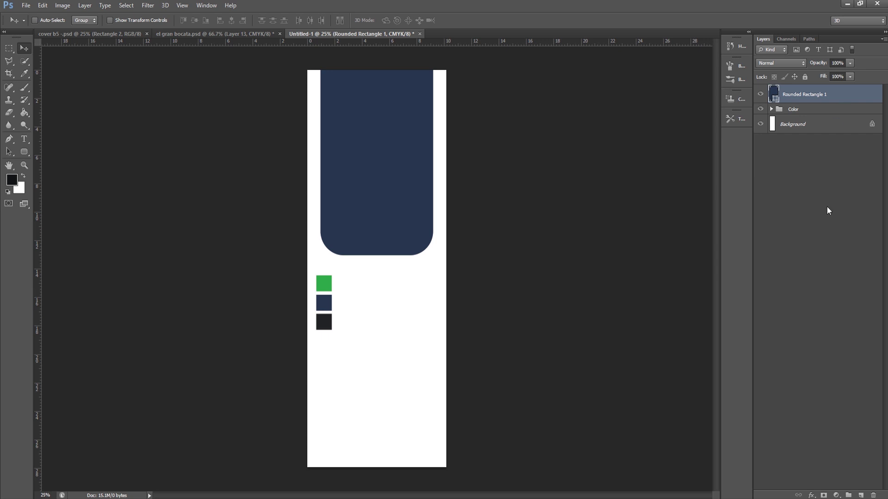
left_click(861, 495)
- Draw a 760 px circle on the navy header
left_click(29, 151)
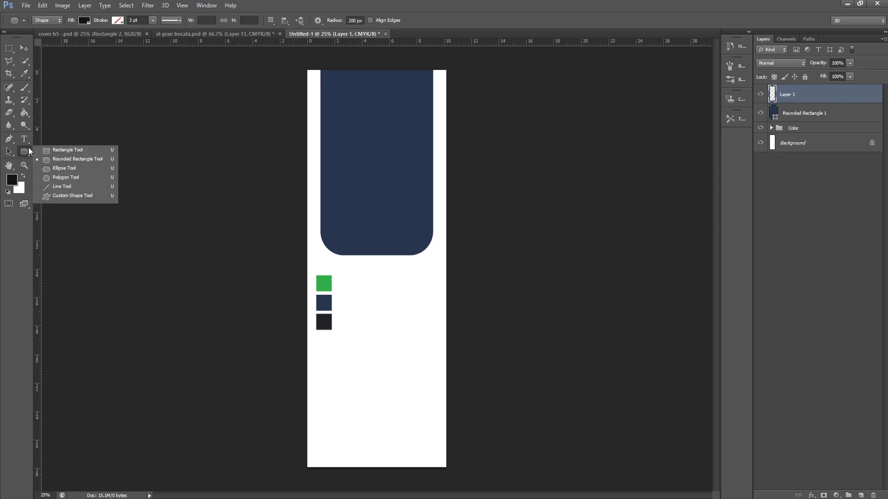
left_click(64, 169)
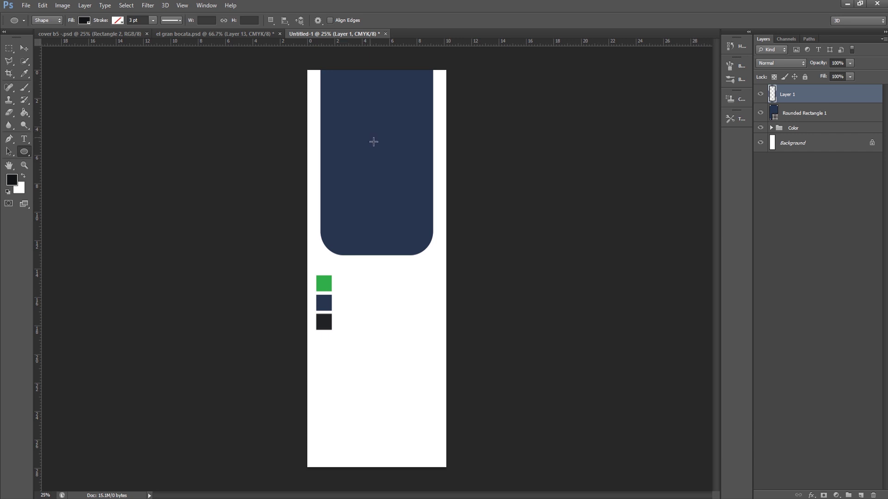
left_click_drag(342, 109, 411, 171)
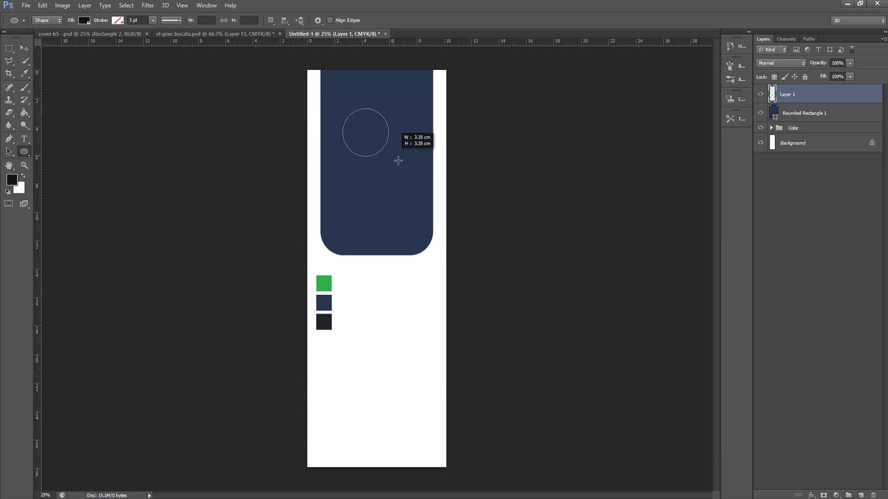
mouse_move(411, 172)
left_mouse_down()
mouse_move(437, 174)
mouse_move(383, 161)
left_mouse_up()
key("v")
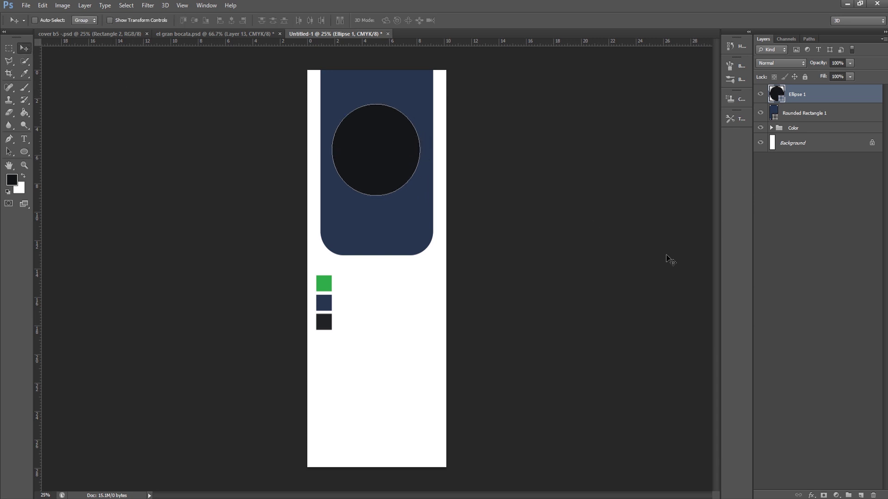
- Give the circle an 18 px green stroke layer style
right_click(830, 95)
left_click(813, 93)
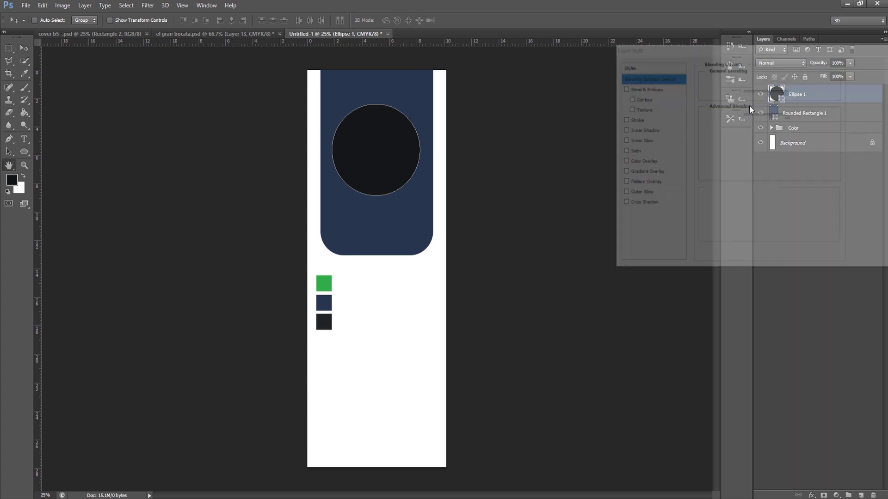
left_click(636, 121)
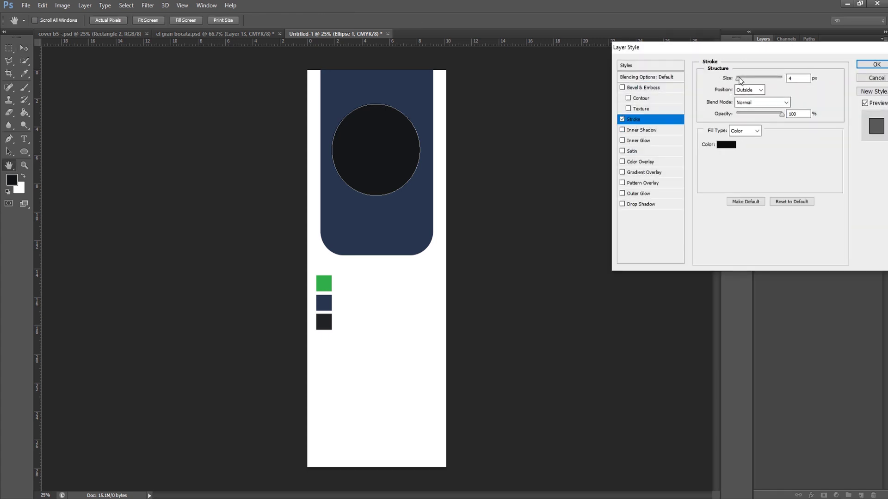
left_click_drag(741, 81, 743, 78)
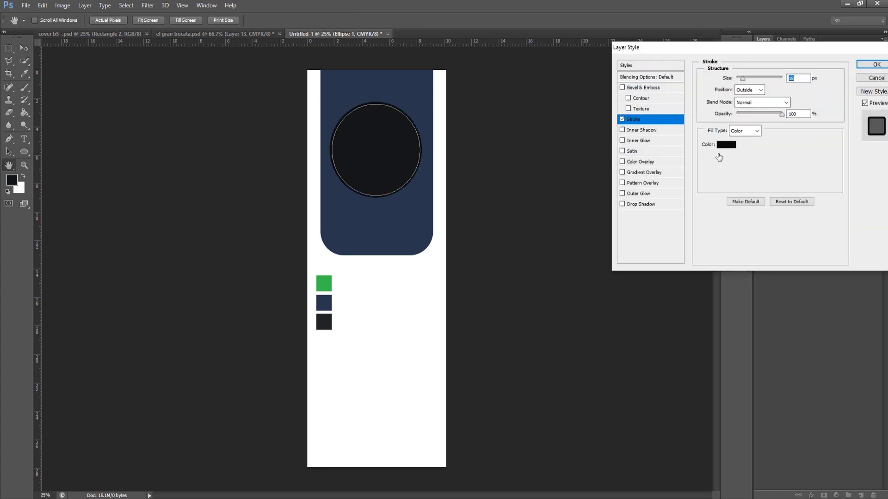
left_click(726, 145)
left_click(323, 289)
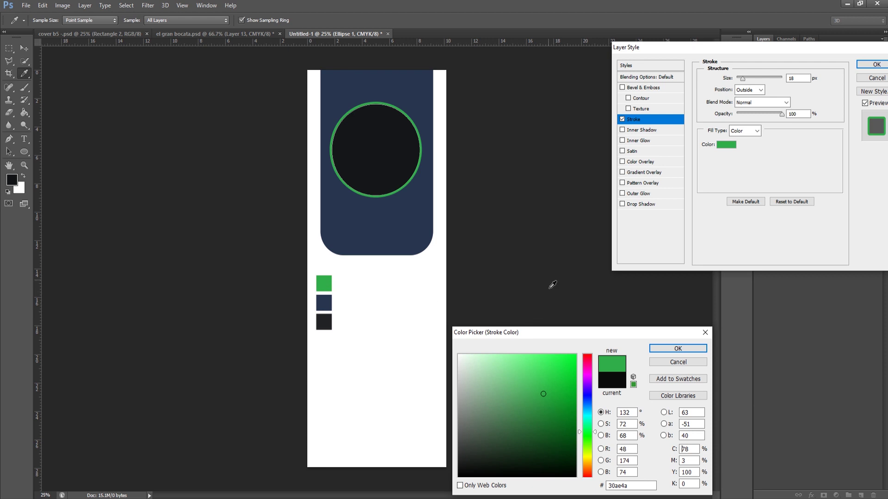
left_click(689, 349)
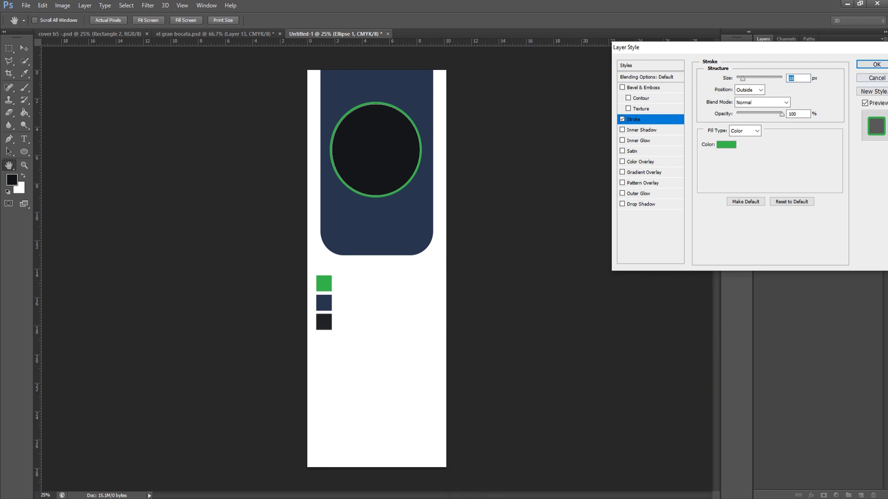
left_click(876, 65)
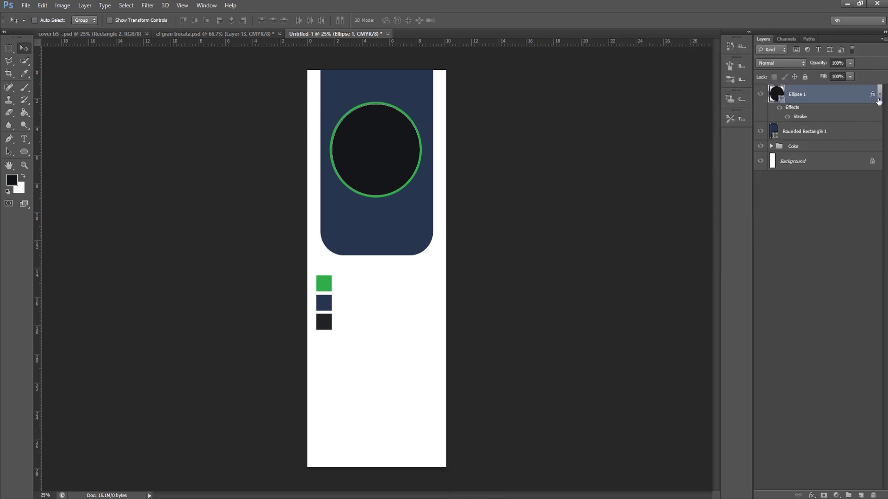
left_click(881, 94)
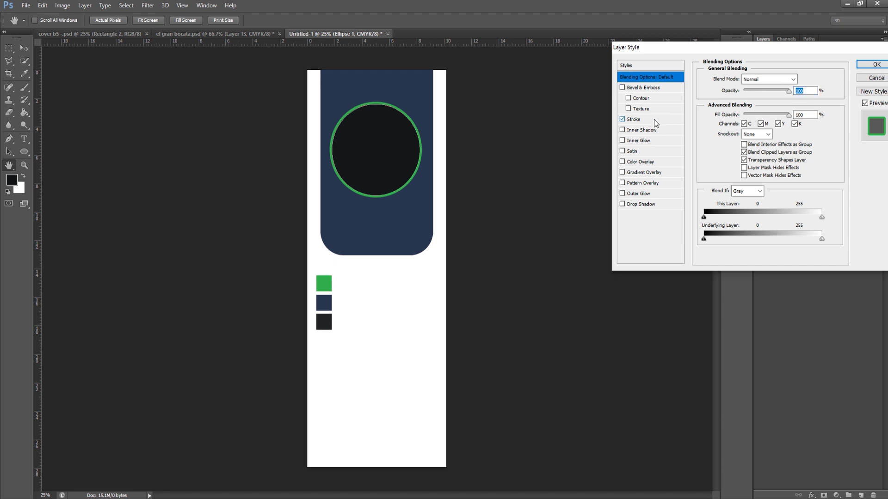
- Thicken the circle's green ring to 31 px
left_click(654, 119)
key("shift+Up")
key("Up")
key("Up")
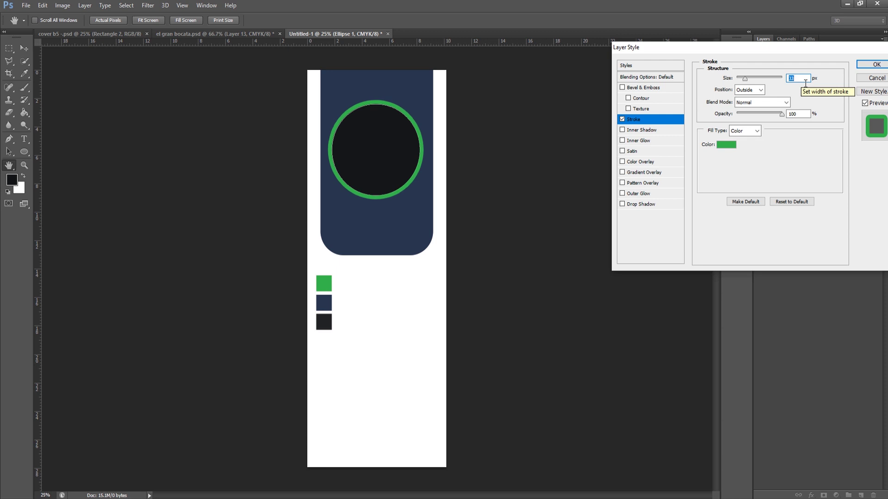
left_click(876, 64)
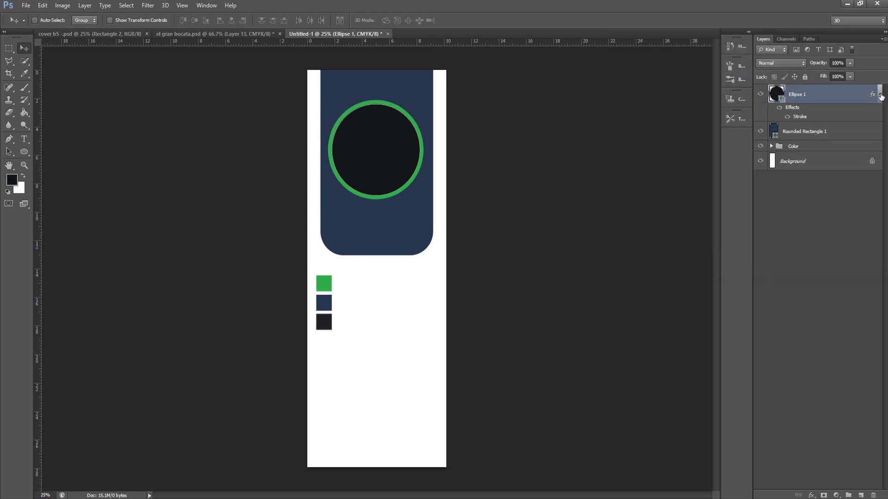
- Select all with Rounded Rectangle 1 active, deselect, then make Ellipse 1 active
left_click(131, 6)
left_click(144, 17)
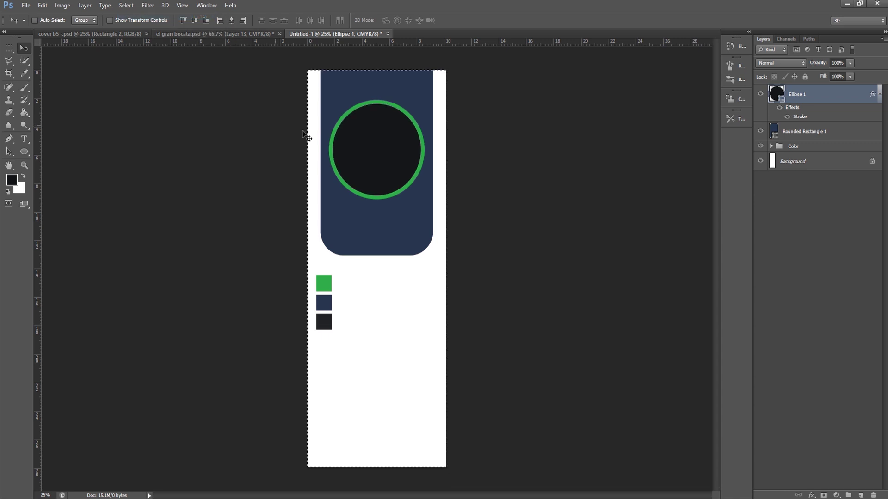
right_click(403, 87)
left_click(439, 103)
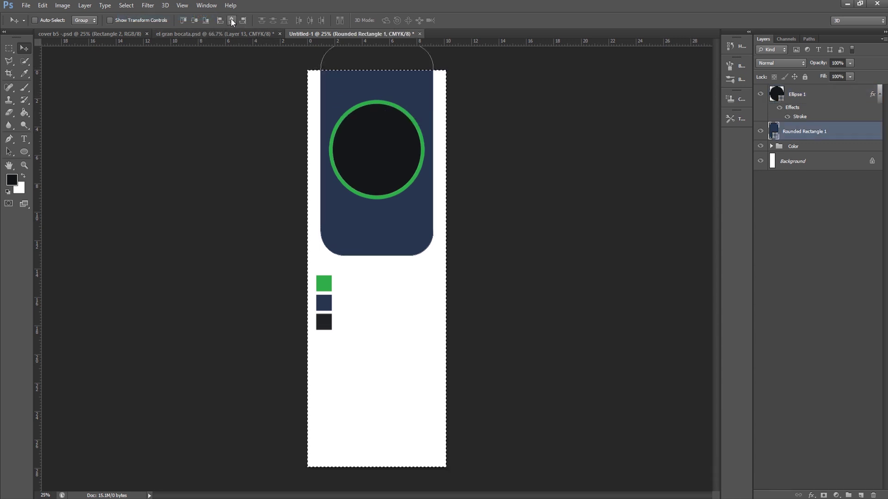
left_click(126, 5)
left_click(141, 26)
right_click(379, 166)
left_click(389, 169)
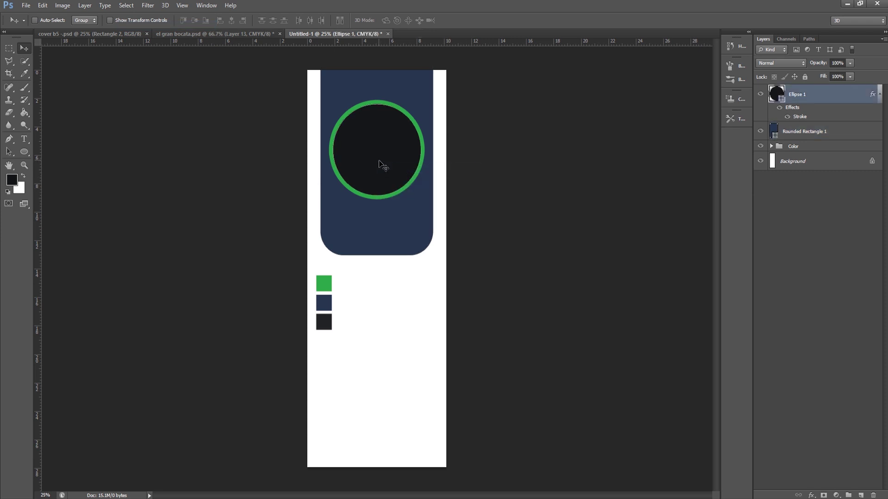
left_click(26, 165)
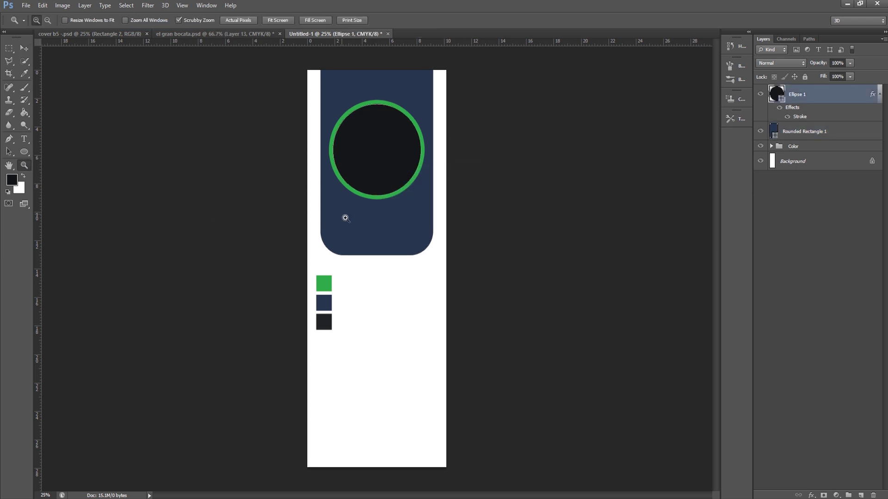
- Start the heading text MODERN below the circle at 61.33 pt with auto leading
left_click(345, 218)
left_click(24, 139)
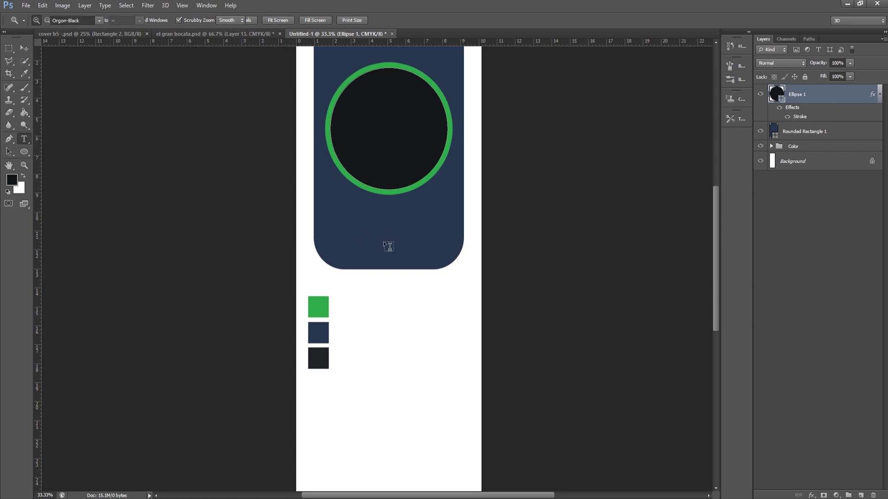
left_click(368, 242)
left_click_drag(158, 23, 181, 23)
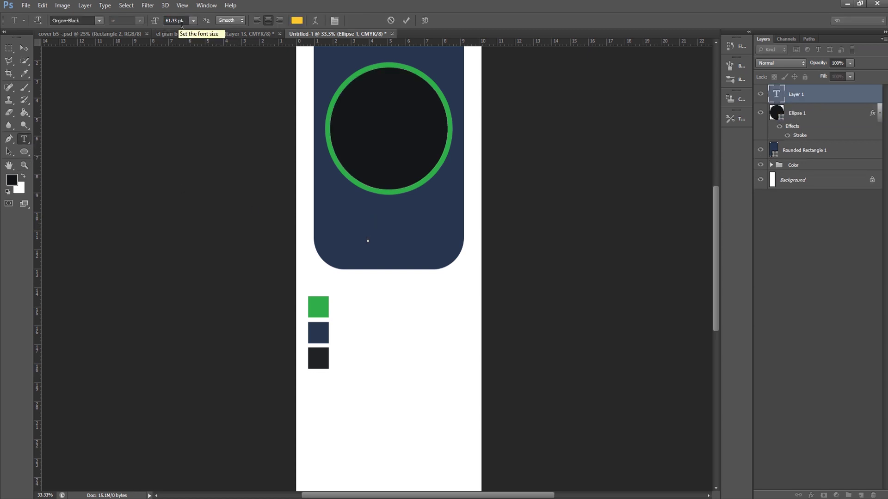
type("MODERN")
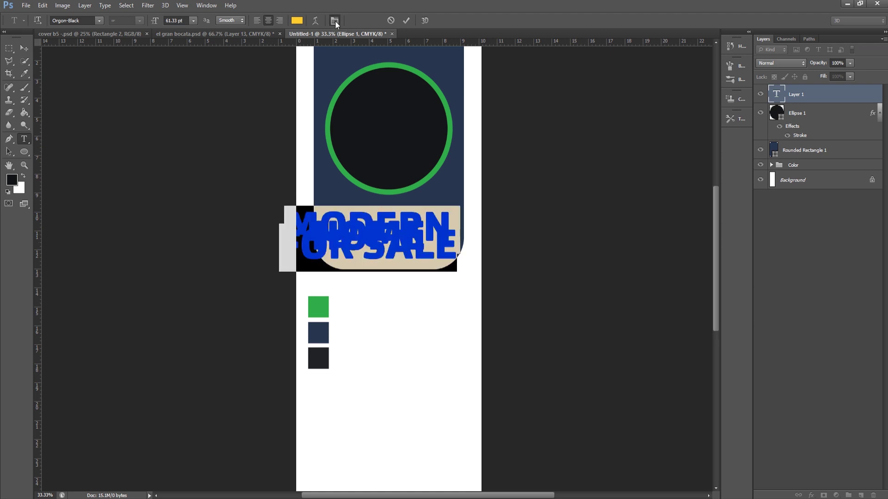
left_click(334, 20)
left_click(662, 102)
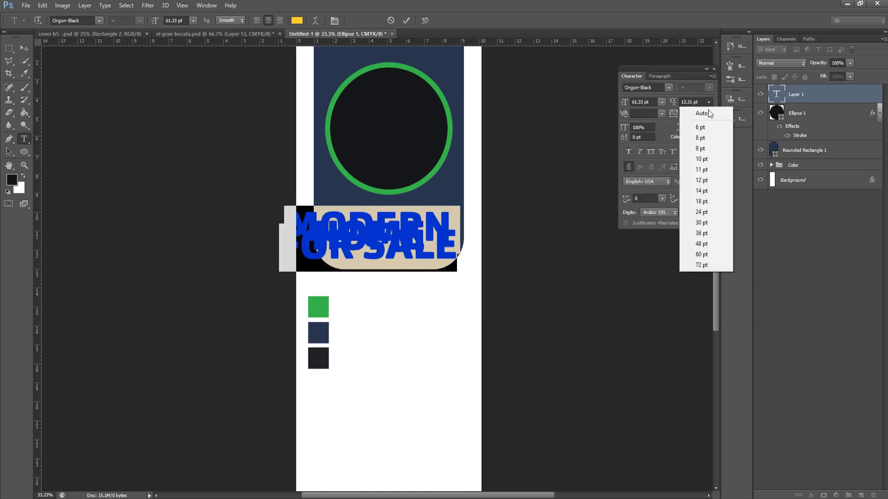
left_click(697, 241)
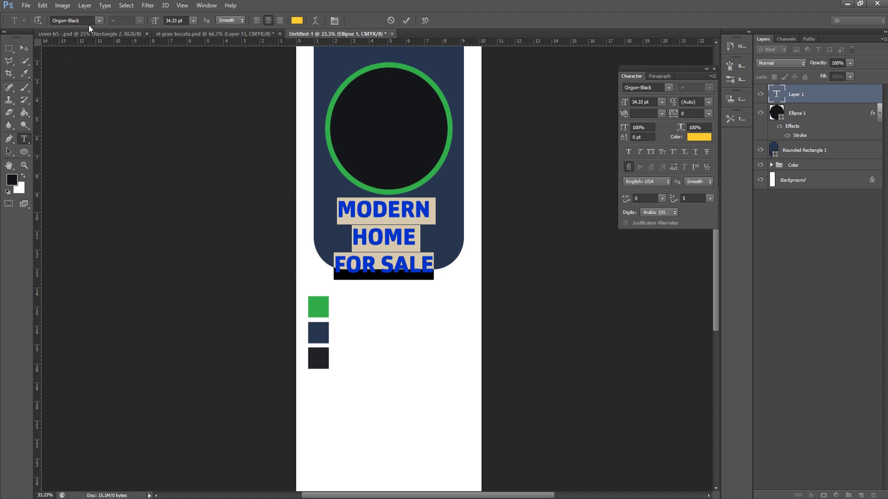
- Set the whole heading in Akhand-Extrabold and make it white
left_click_drag(388, 239, 394, 228)
key("ctrl+a")
left_click(99, 20)
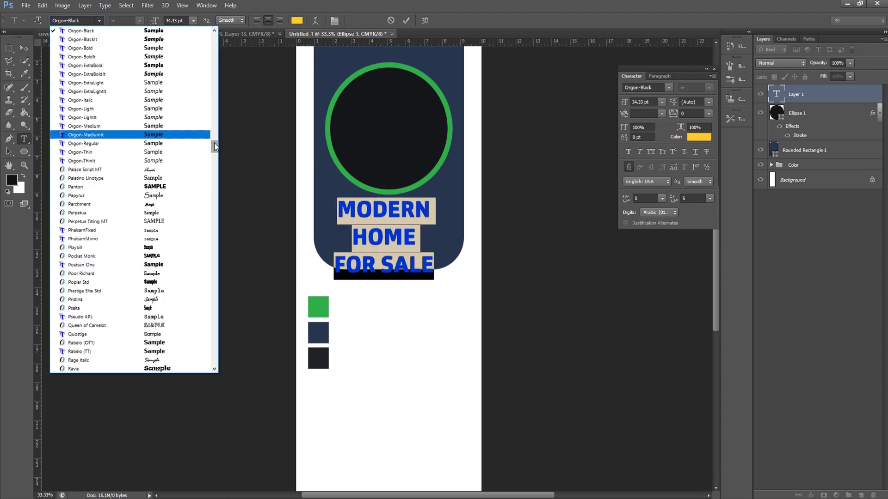
left_click_drag(214, 146, 214, 39)
left_click(164, 101)
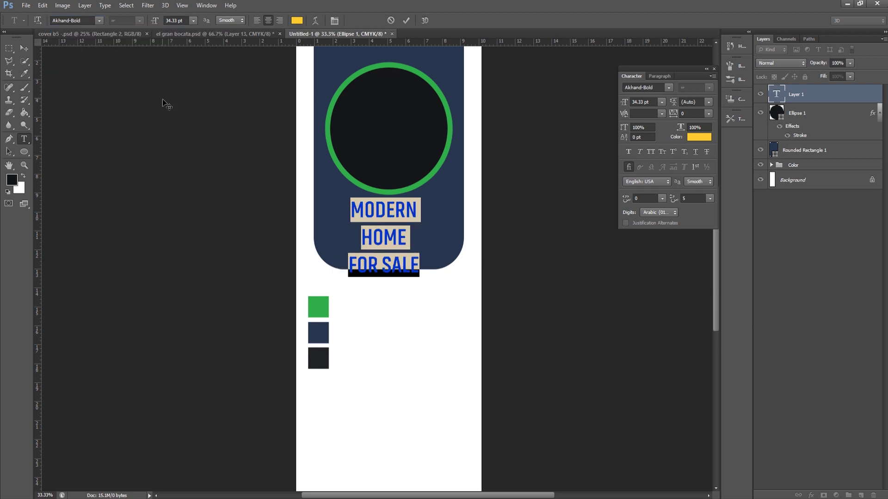
left_click(99, 21)
left_click(116, 41)
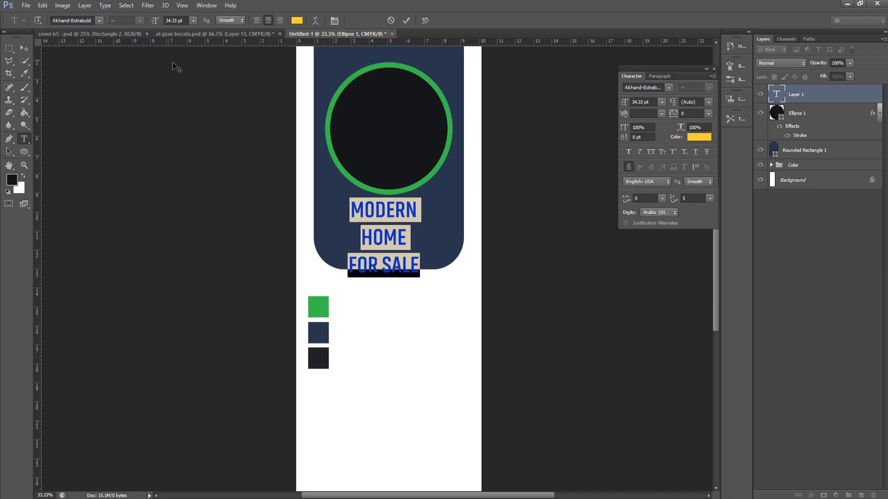
double_click(392, 213)
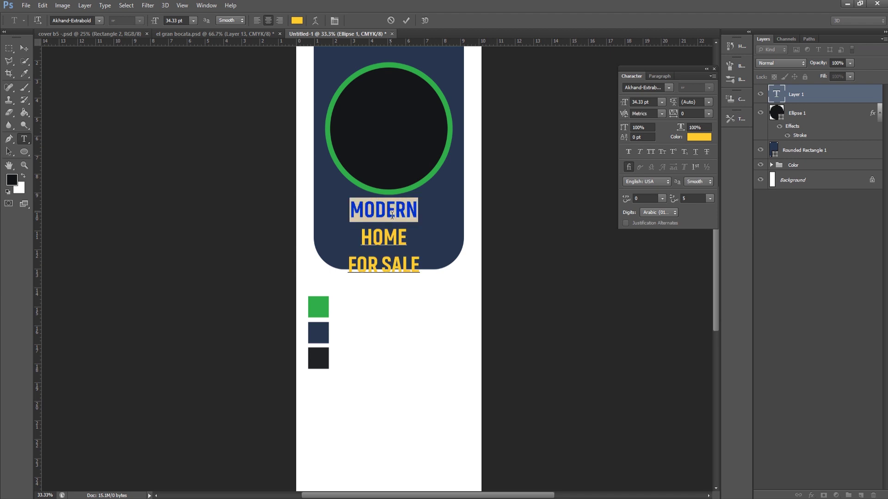
double_click(334, 229)
key("ctrl+a")
left_click(23, 177)
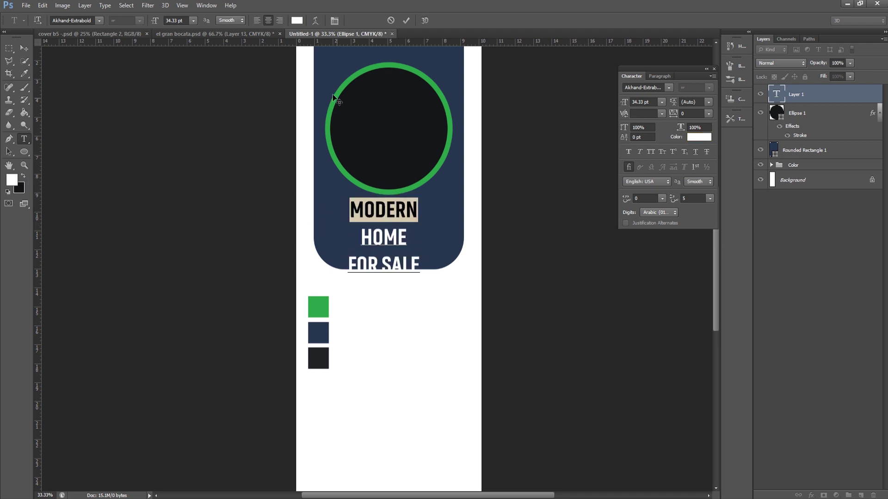
- Make MODERN smaller Akhand-Bold and enlarge HOME to 59.33 pt with 46 pt leading
left_click(98, 21)
scroll(119, 37, "up", 1)
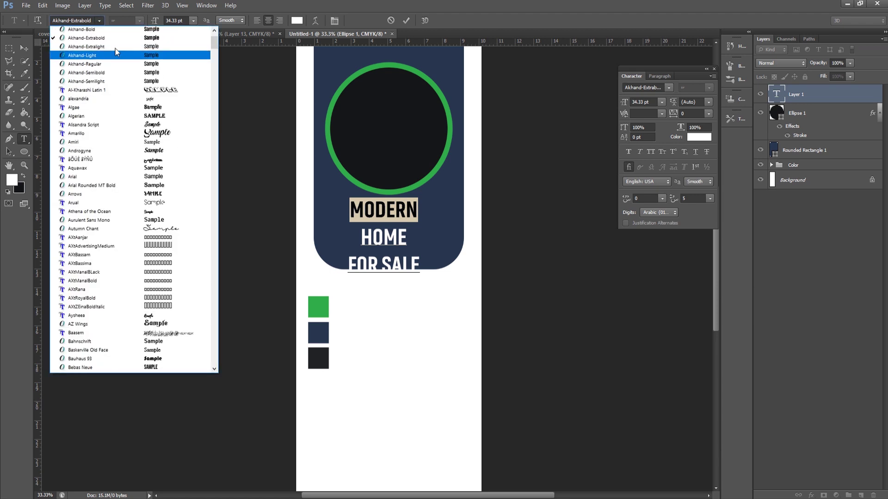
scroll(119, 42, "up", 1)
left_click(146, 75)
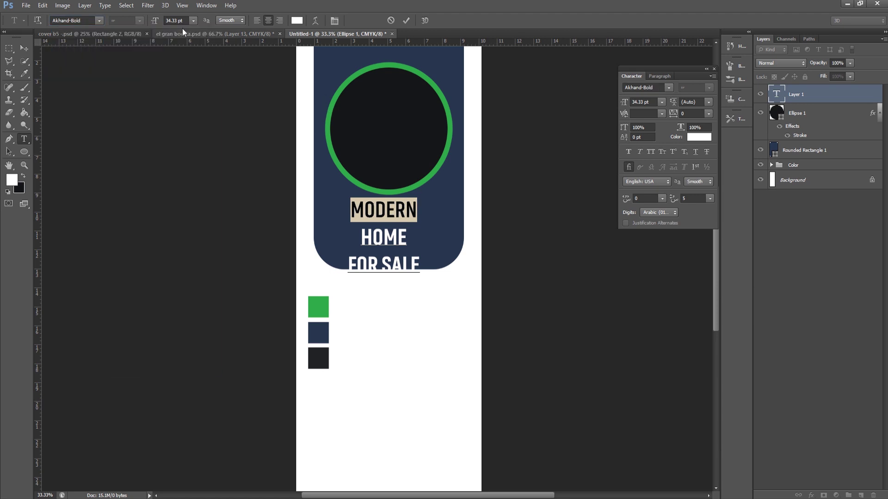
left_click_drag(159, 21, 156, 22)
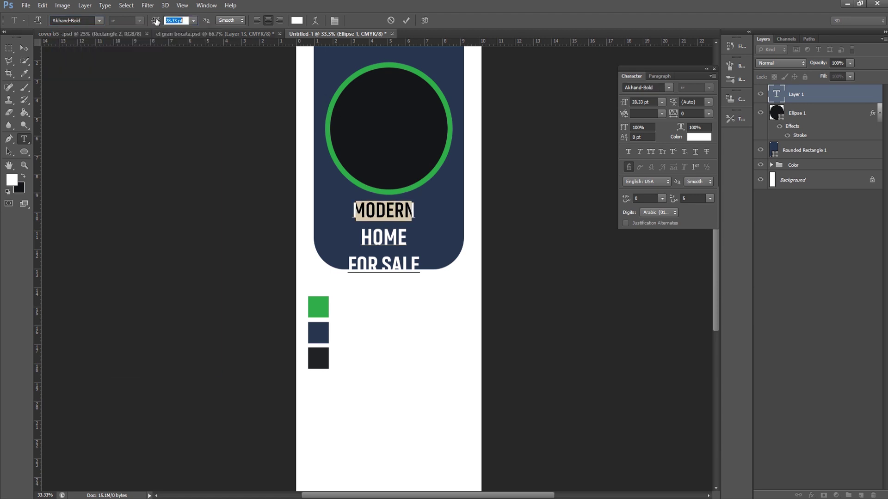
double_click(373, 245)
left_click_drag(623, 111, 697, 103)
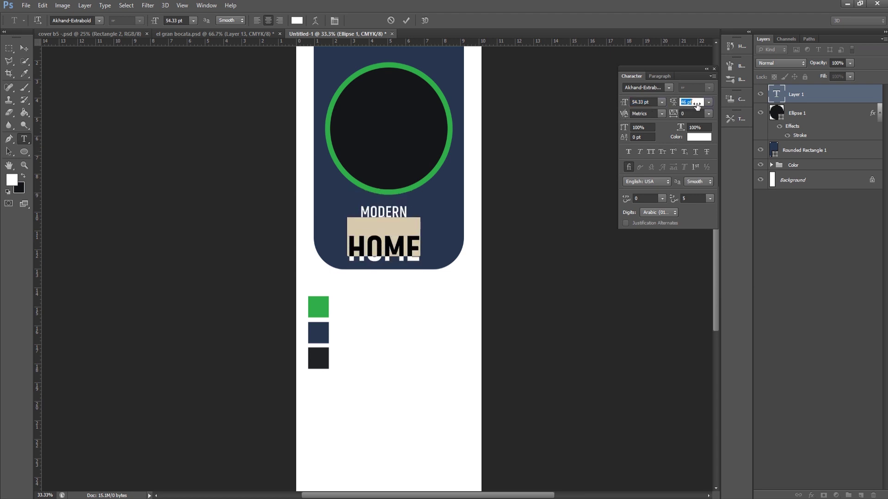
key("Return")
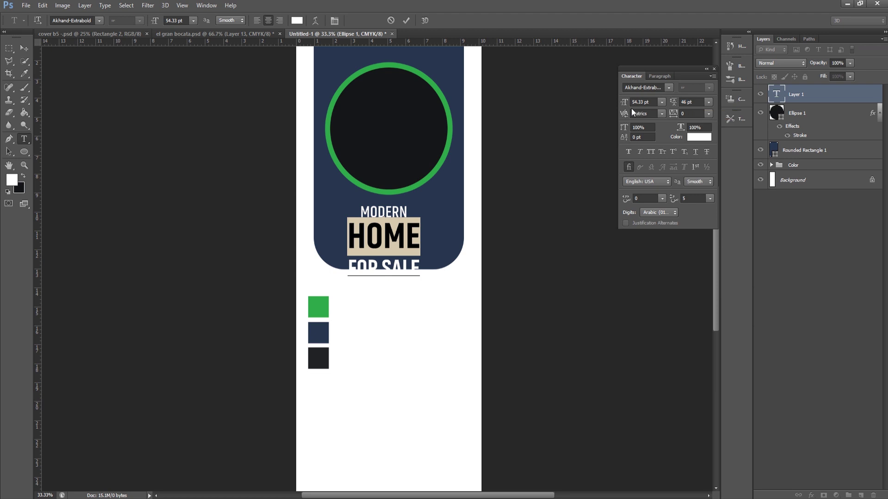
left_click_drag(628, 105, 693, 133)
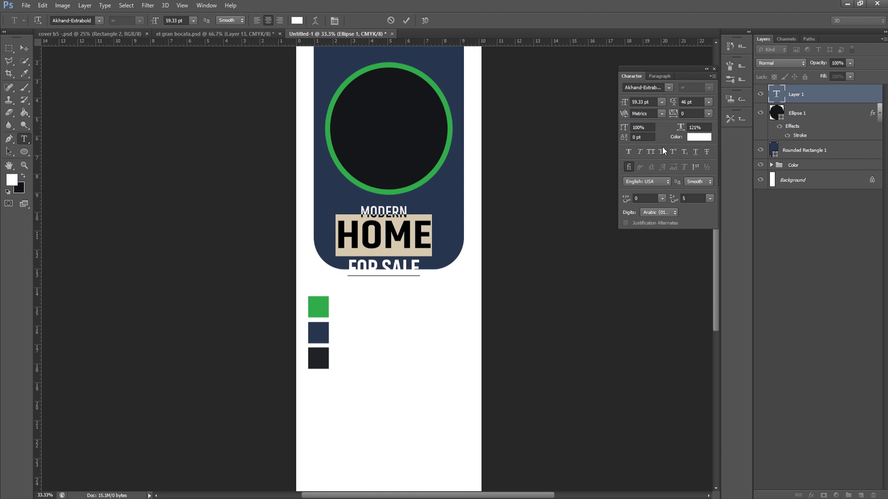
- Set FOR SALE to Akhand-Bold with 30 pt leading and nudge the heading block
left_click_drag(420, 266, 348, 267)
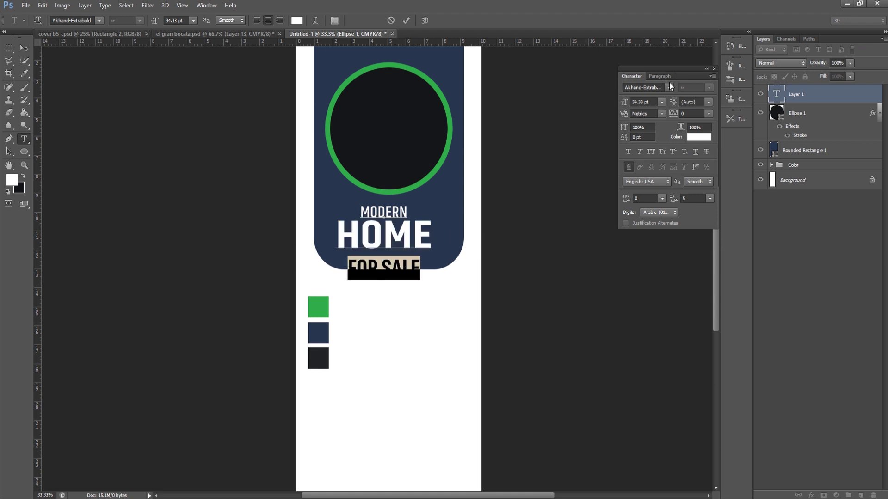
left_click(669, 87)
left_click(673, 139)
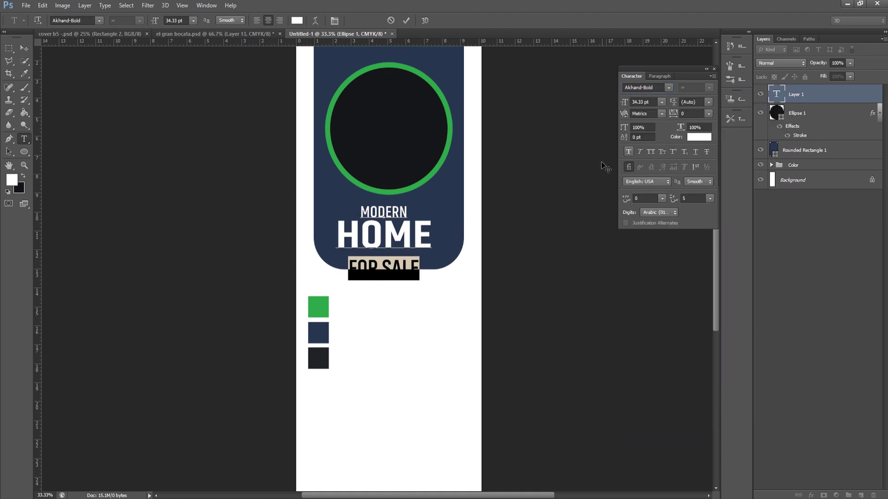
left_click_drag(676, 106, 689, 104)
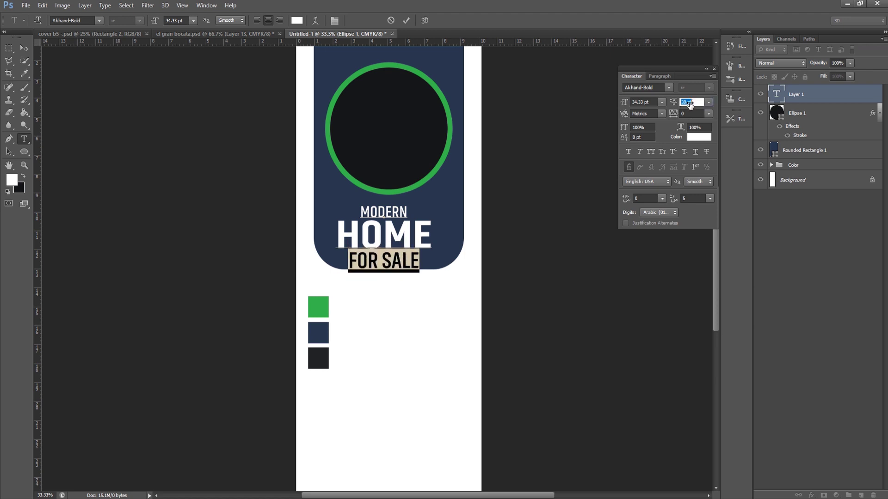
left_click_drag(460, 200, 462, 194)
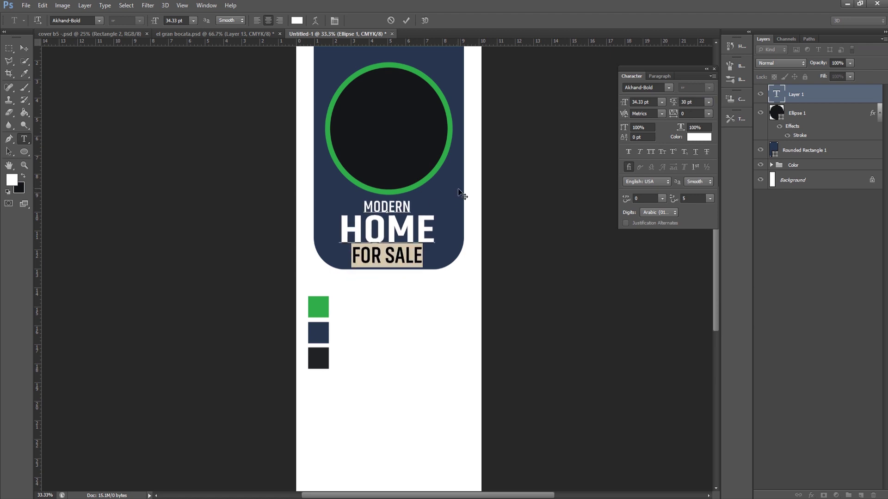
- Colour HOME with the green sampled from the circle's ring and commit the text
double_click(382, 239)
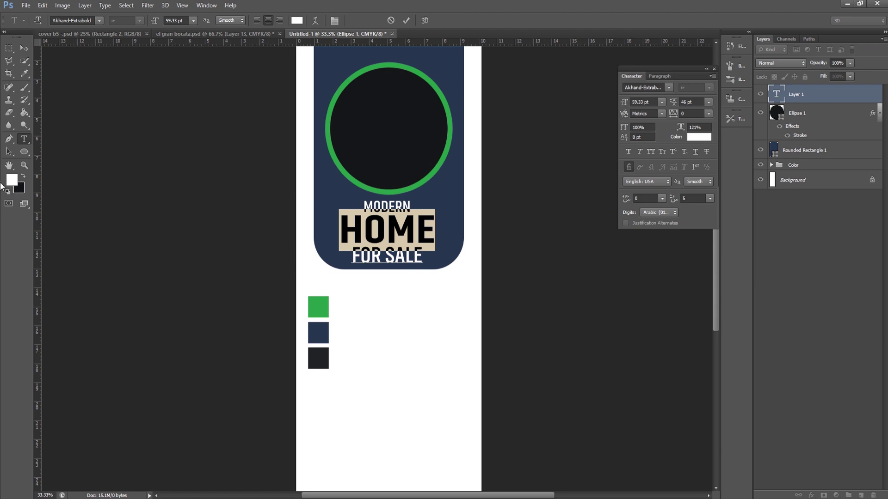
left_click(14, 181)
left_click(333, 130)
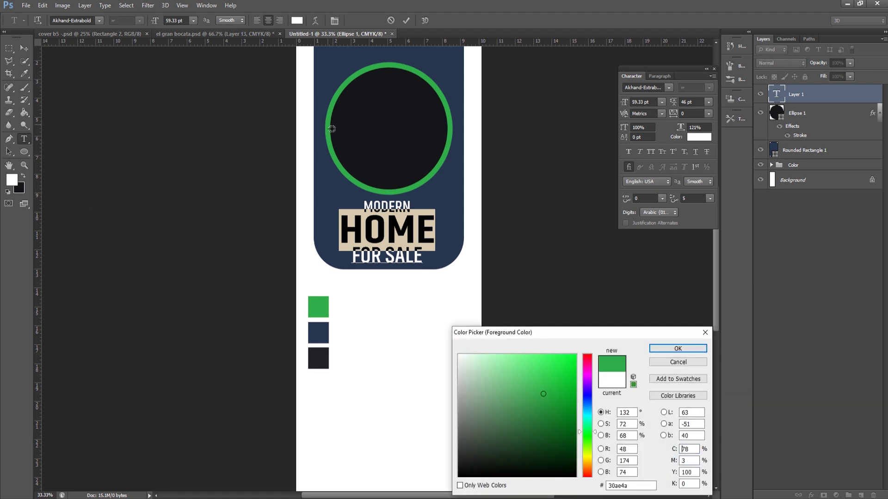
left_click(695, 349)
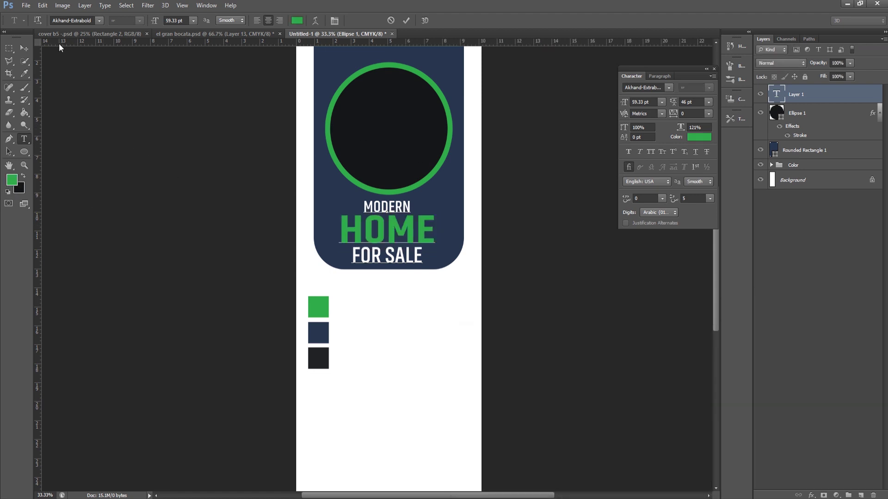
left_click(24, 48)
left_click(126, 5)
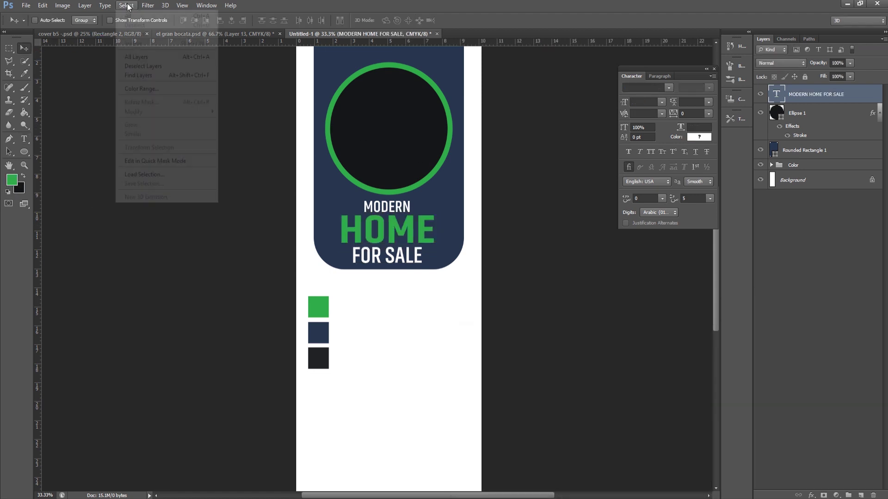
- Centre the heading horizontally on the page and clear the selection
left_click(232, 20)
left_click(127, 6)
left_click(134, 24)
- Hide the colour swatches and put away the Character panel
scroll(290, 88, "down", 2)
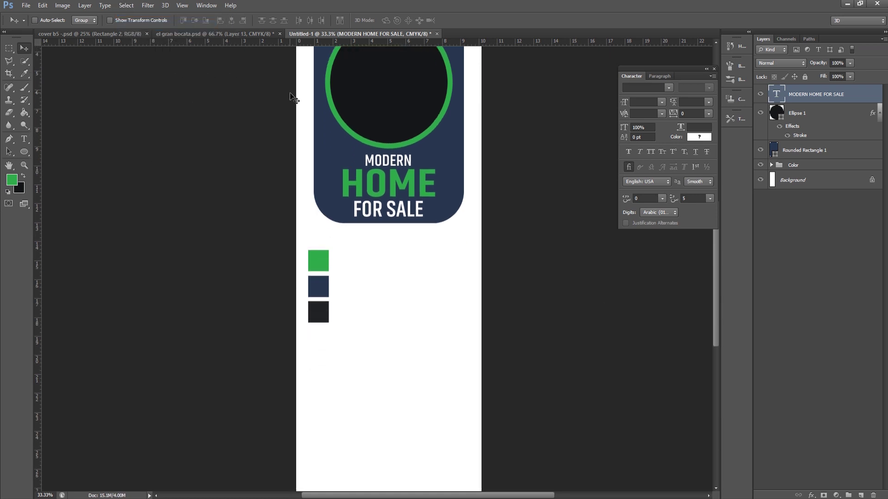
scroll(290, 92, "down", 1)
scroll(291, 95, "down", 1)
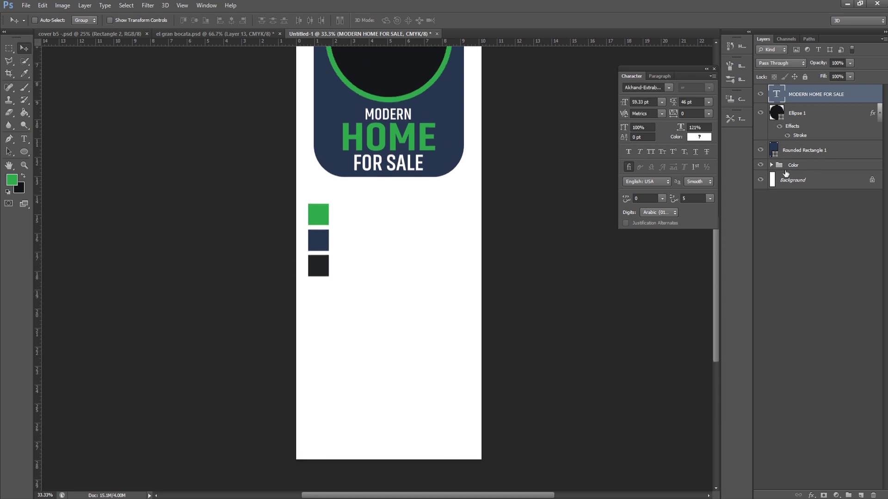
left_click(805, 165)
left_click(760, 165)
left_click(127, 222)
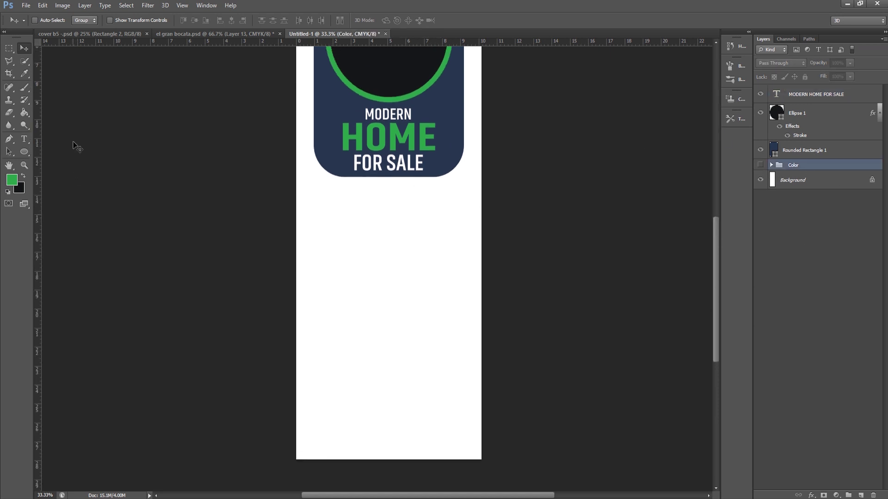
- Try a 100 px-radius rounded square below the header, then undo it
right_click(27, 151)
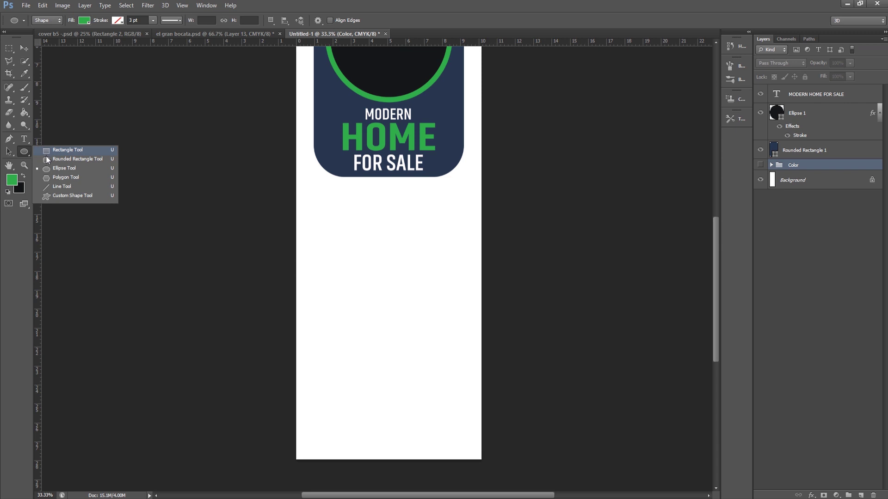
left_click(65, 160)
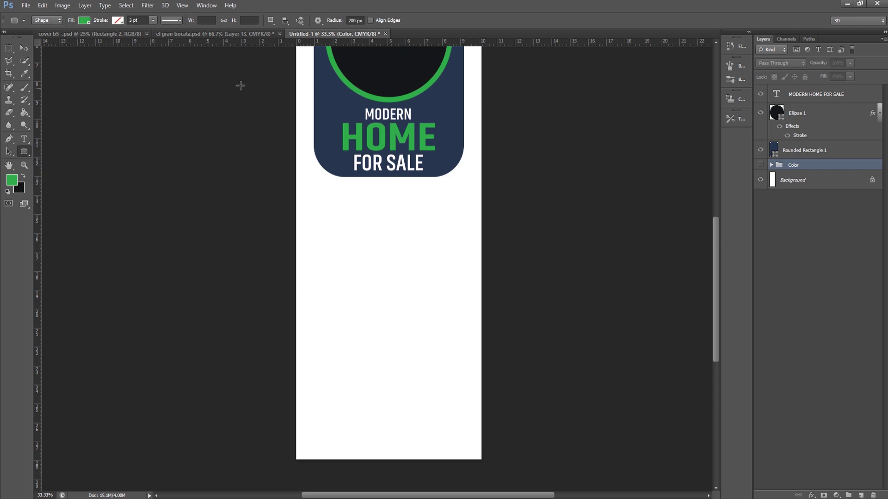
double_click(355, 21)
type("100")
left_click_drag(308, 219, 368, 285)
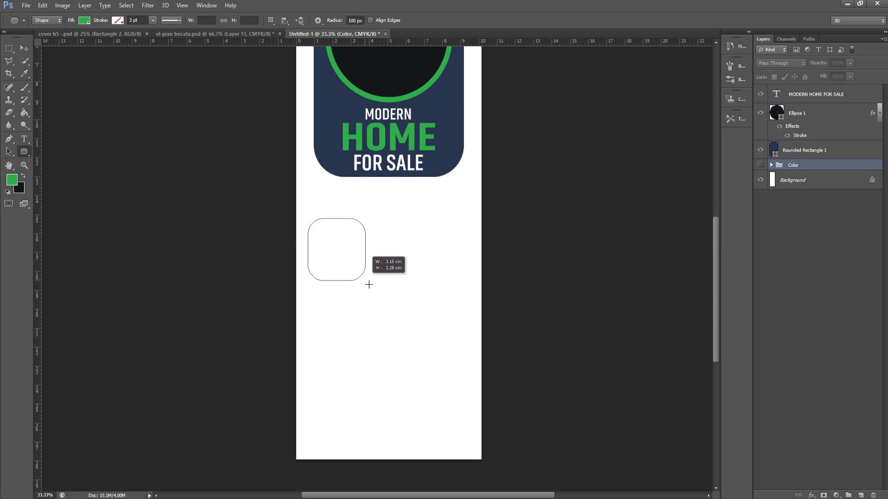
left_click_drag(369, 284, 370, 286)
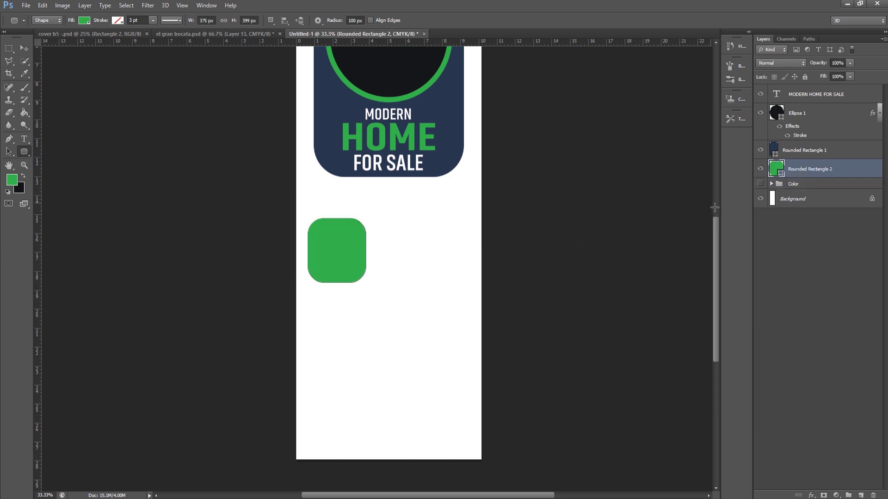
key("ctrl+z")
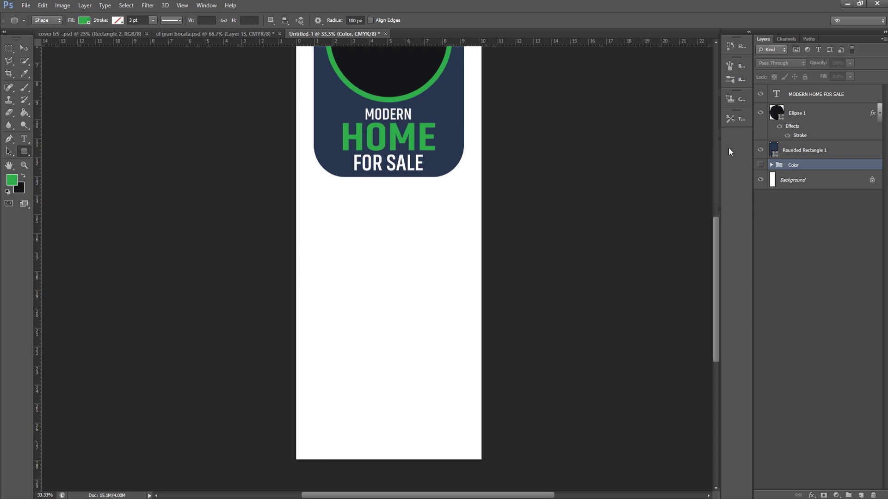
- Draw a green 378 × 408 px rounded square with 50 px radius on the left
left_click(331, 22)
type("50")
left_click(861, 495)
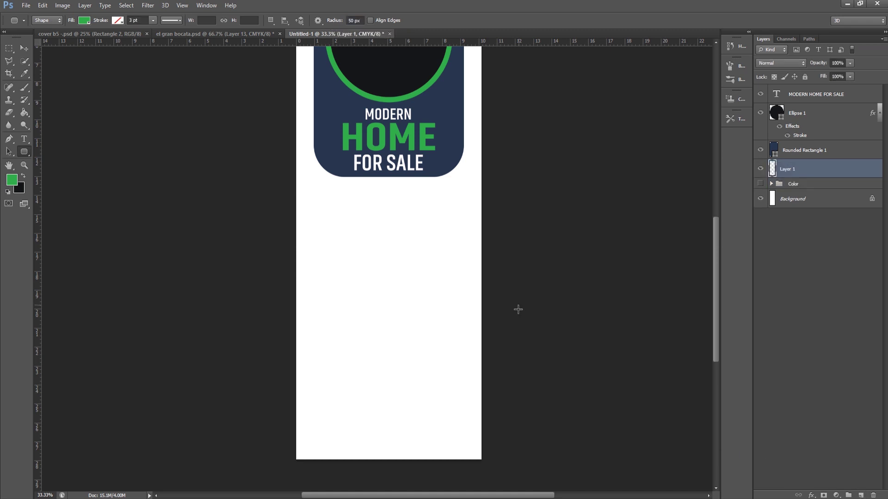
left_click_drag(311, 207, 369, 272)
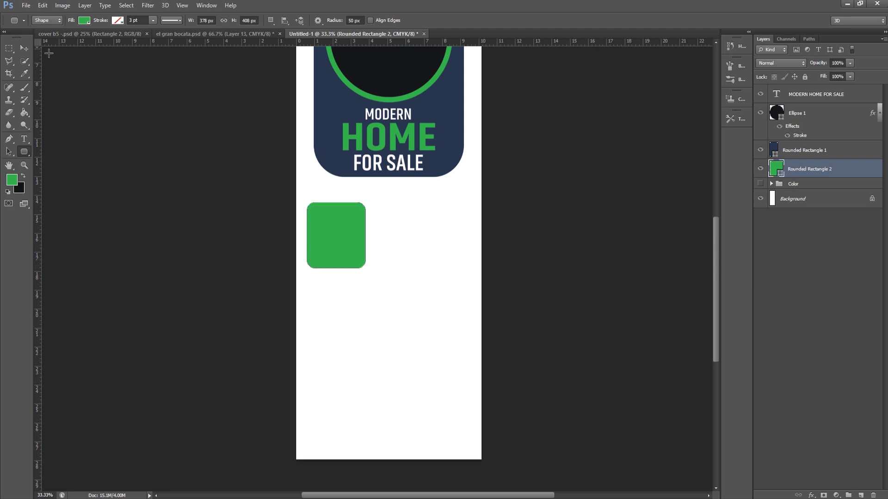
key("v")
left_click_drag(809, 169, 861, 495)
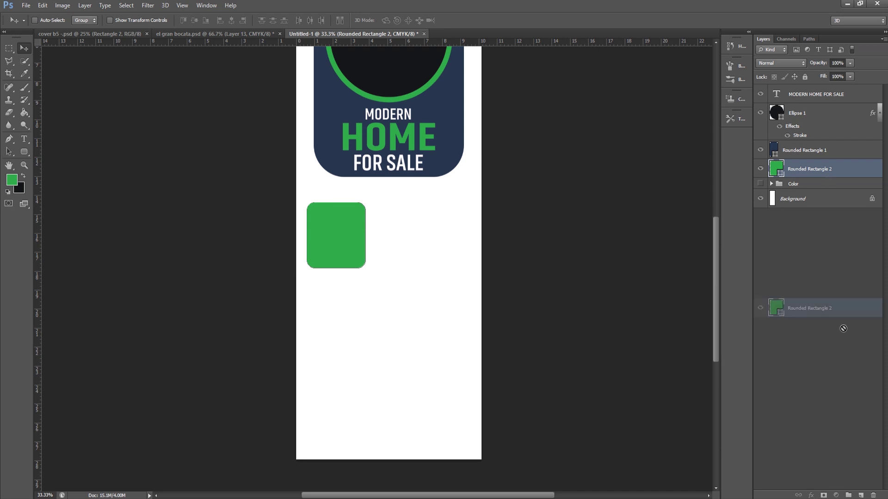
- Alt-drag two copies of the green rounded square to the right and distribute all three evenly
left_click_drag(358, 237, 414, 233)
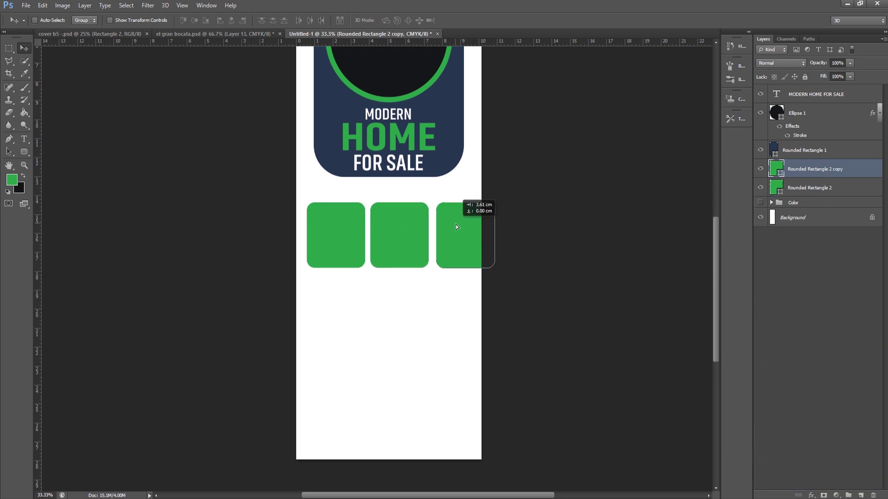
left_click_drag(397, 229, 463, 228)
left_click(804, 192, "shift")
left_click(810, 207, "shift")
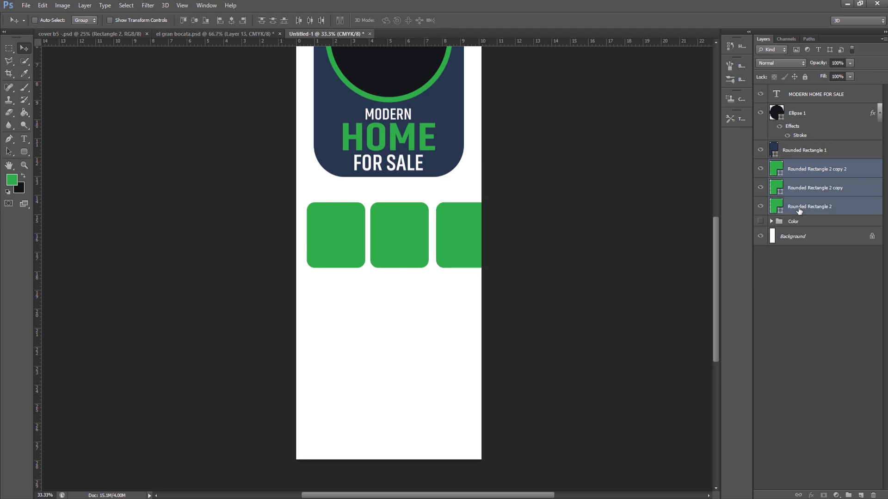
left_click(310, 20)
- Nudge the middle and third squares left and redistribute the three evenly
right_click(413, 222)
left_click(415, 225)
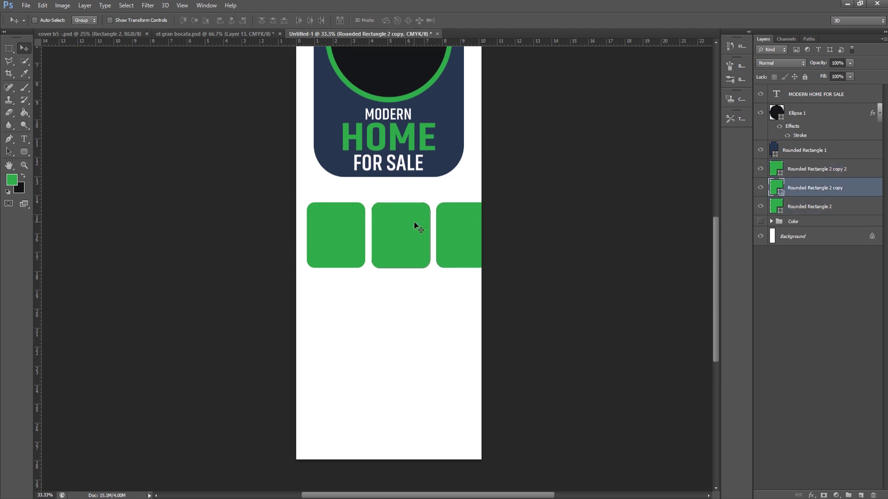
key("Left")
key("Left")
key("Left")
key("Left")
key("Left")
key("Left")
key("Left")
key("Left")
key("Left")
key("Left")
key("Left")
key("Left")
right_click(448, 222)
left_click(455, 227)
key("Left")
key("Left")
key("Left")
key("Left")
key("Left")
key("Left")
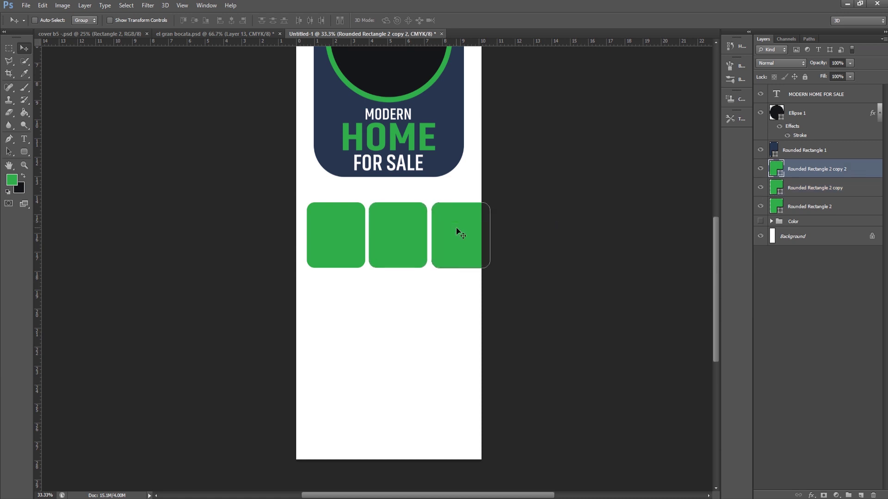
left_click(804, 208, "shift")
left_click(310, 20)
key("Left")
key("Left")
key("Left")
key("Left")
key("Left")
key("Left")
- Free Transform the three squares to fit inside the page width, then add an empty Layer 1
left_click(43, 6)
left_click(93, 184)
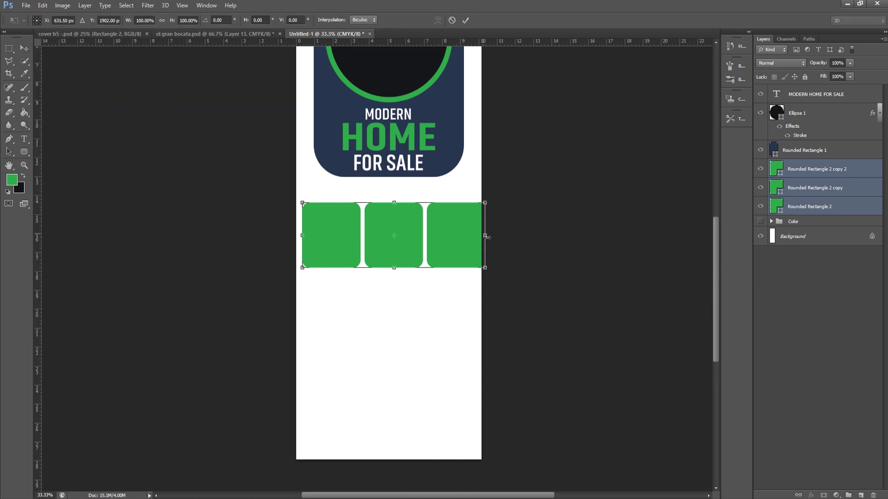
left_click_drag(486, 237, 476, 236)
left_click_drag(390, 273, 390, 263)
key("Return")
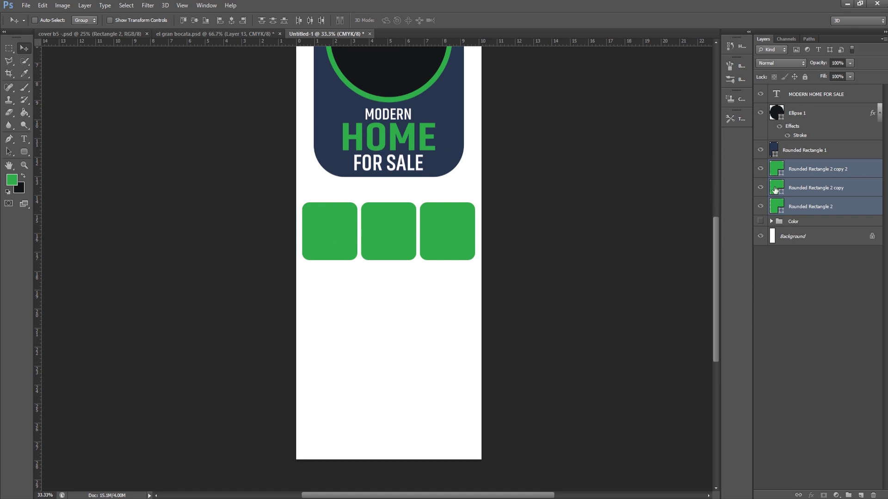
left_click(828, 224)
left_click(861, 495)
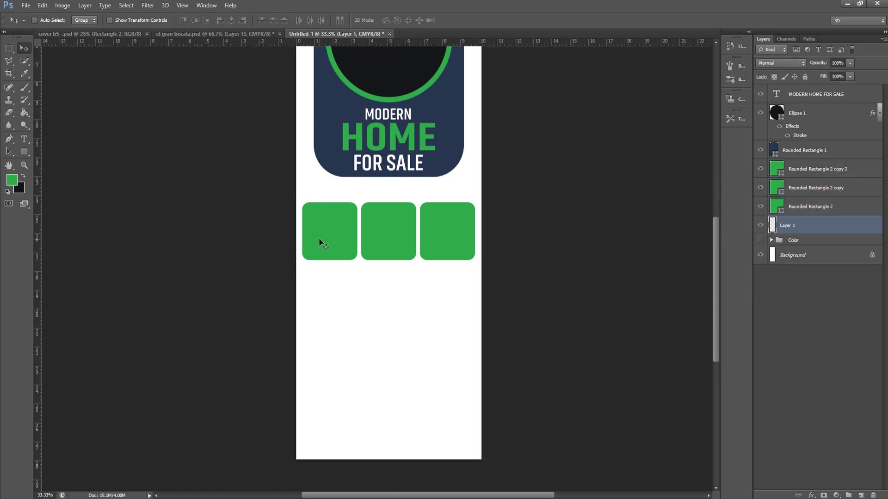
- Draw a tall green rectangle extending down beneath the middle rounded square
left_click(28, 156)
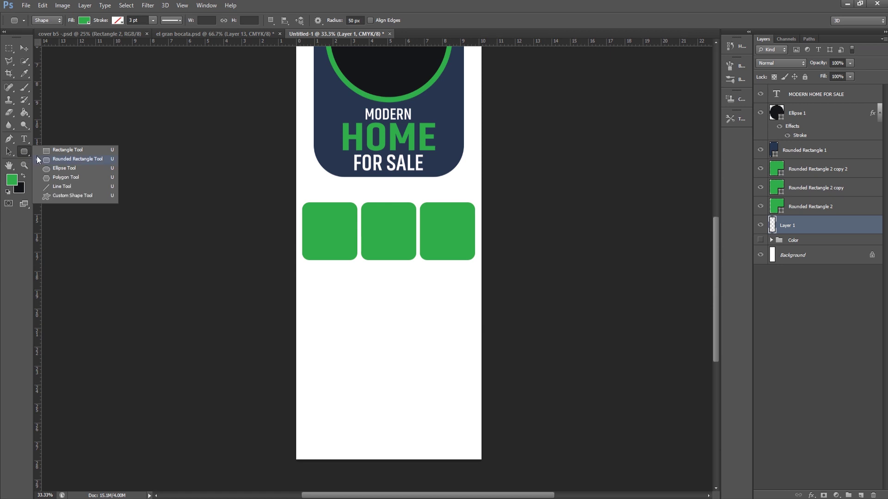
left_click(54, 151)
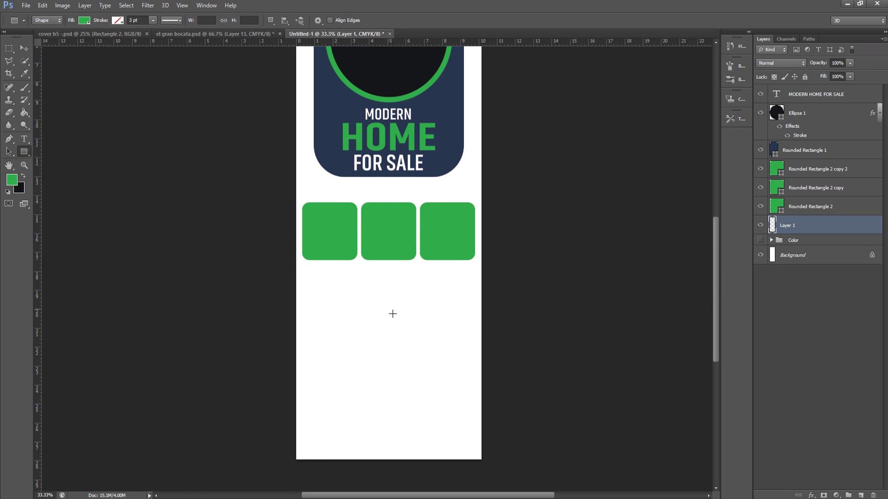
left_click_drag(367, 255, 418, 363)
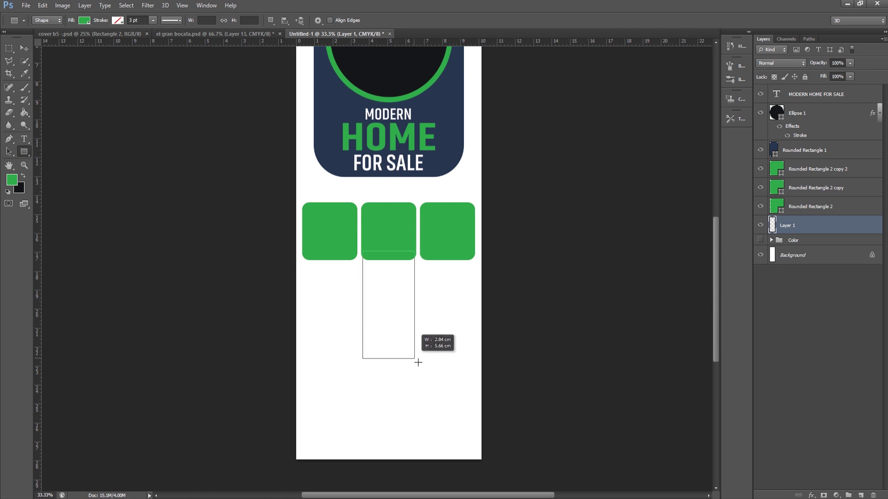
left_click_drag(418, 363, 418, 374)
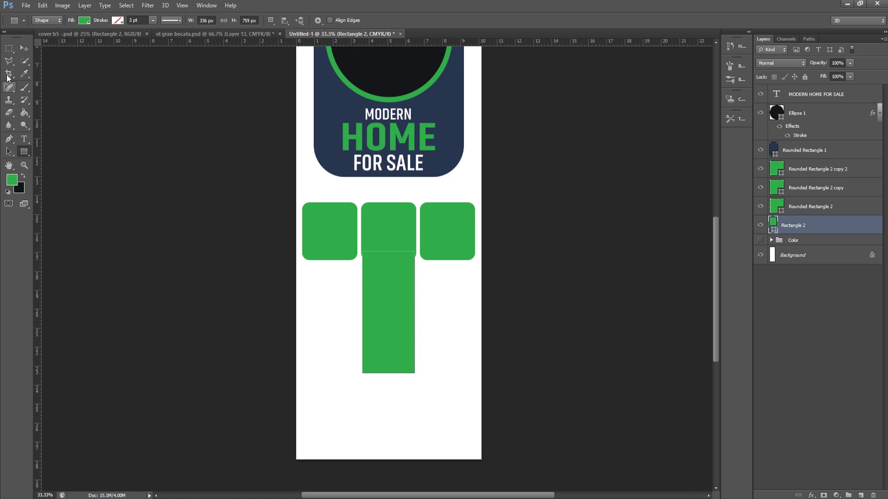
- Select the right green square's layer and pick the first interior photo file
left_click(24, 49)
right_click(452, 233)
left_click(481, 238)
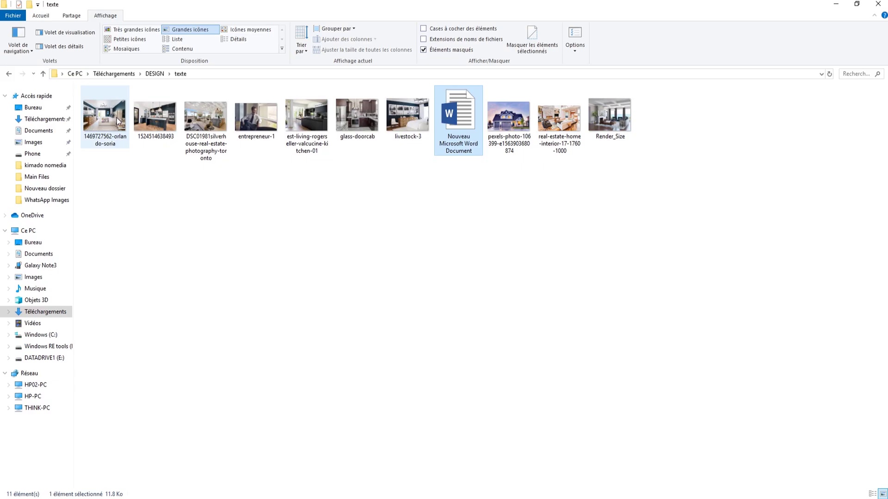
left_click(398, 491)
- Place the bedroom photo, scaled down, over the right green square
mouse_move(105, 118)
left_mouse_down()
mouse_move(308, 486)
mouse_move(440, 291)
left_mouse_up()
left_click_drag(368, 266, 386, 248)
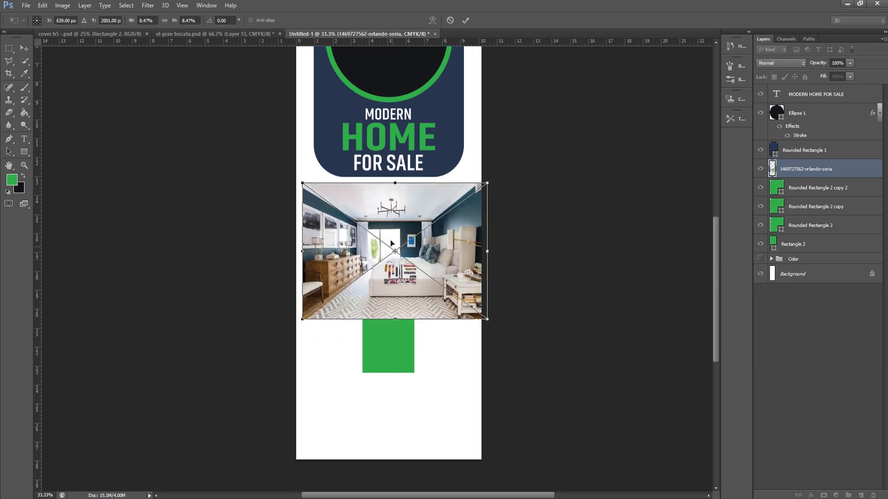
left_click_drag(130, 20, 132, 23)
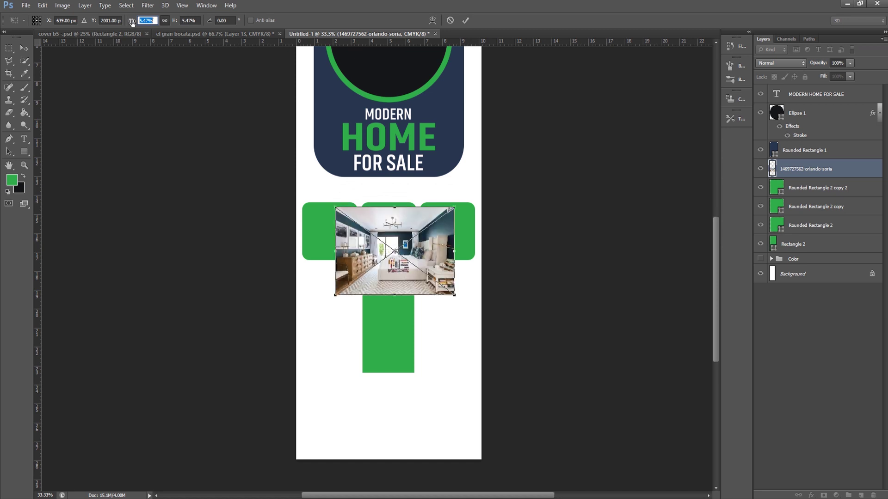
left_click_drag(436, 240, 481, 217)
key("Return")
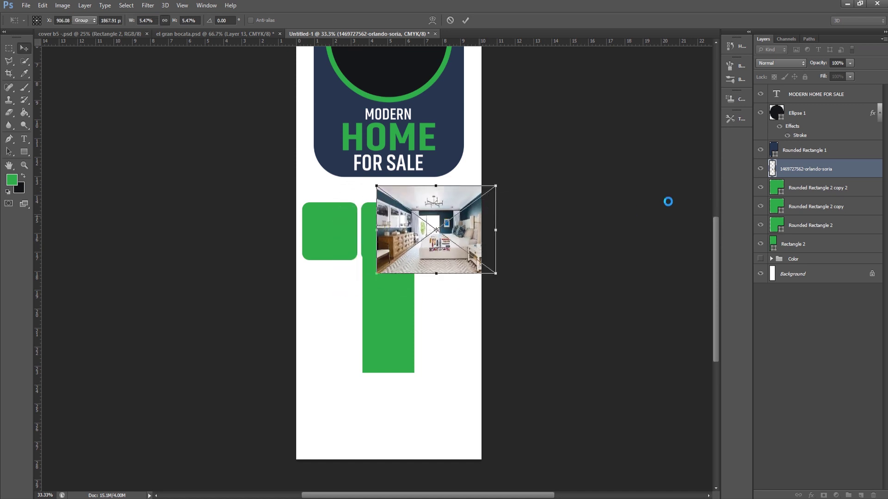
- Clip the bedroom photo into the right square and resize it to fit
right_click(807, 165)
left_click(707, 275)
left_click(32, 4)
left_click(51, 178)
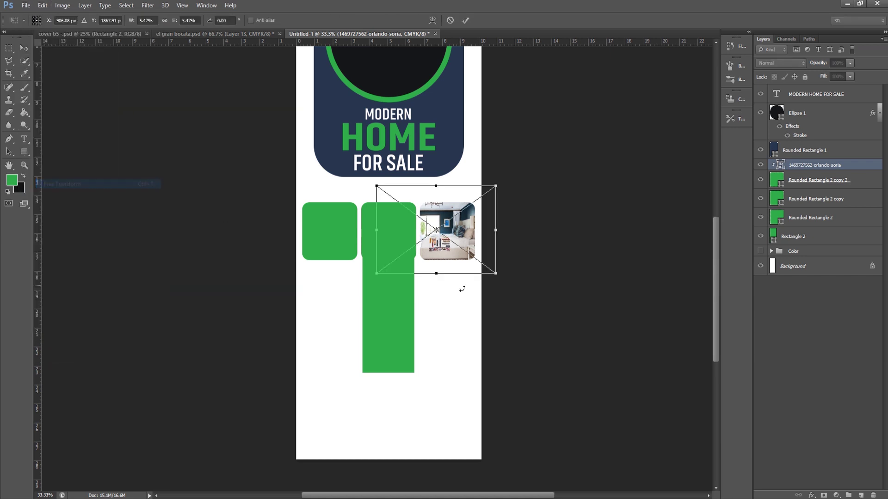
left_click_drag(378, 273, 399, 259)
left_click_drag(399, 186, 412, 202)
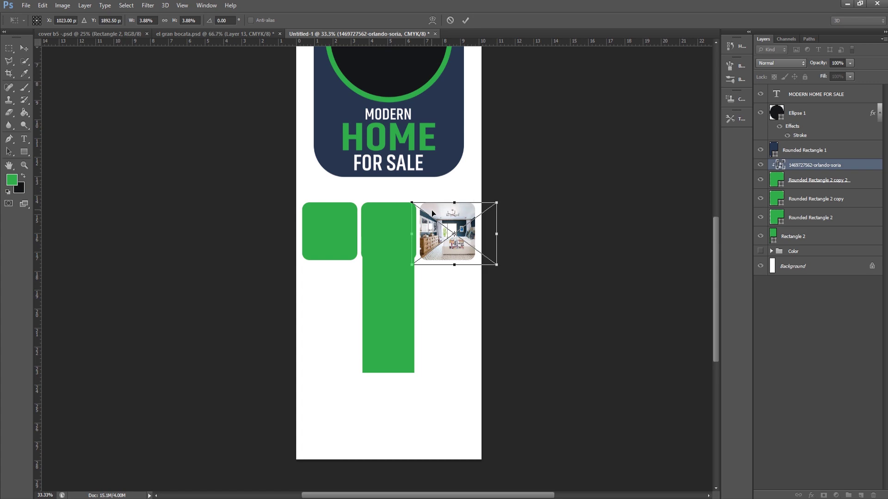
key("Return")
- Select the middle square's layer and drag the second interior photo into the flyer
left_click(397, 222)
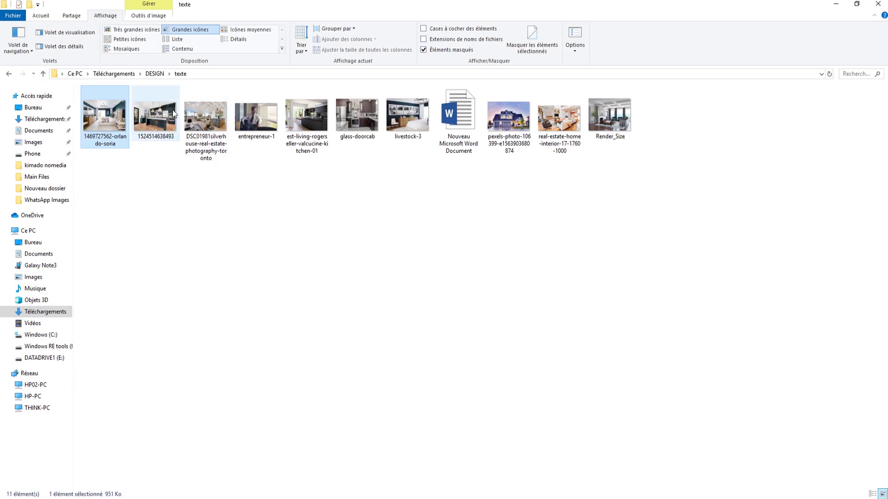
left_click_drag(206, 116, 230, 264)
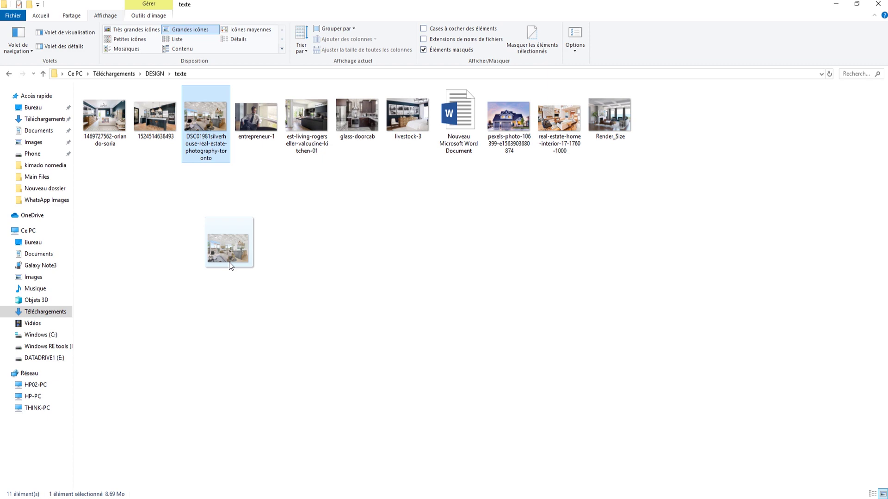
mouse_move(230, 265)
left_mouse_down()
mouse_move(307, 498)
mouse_move(374, 207)
left_mouse_up()
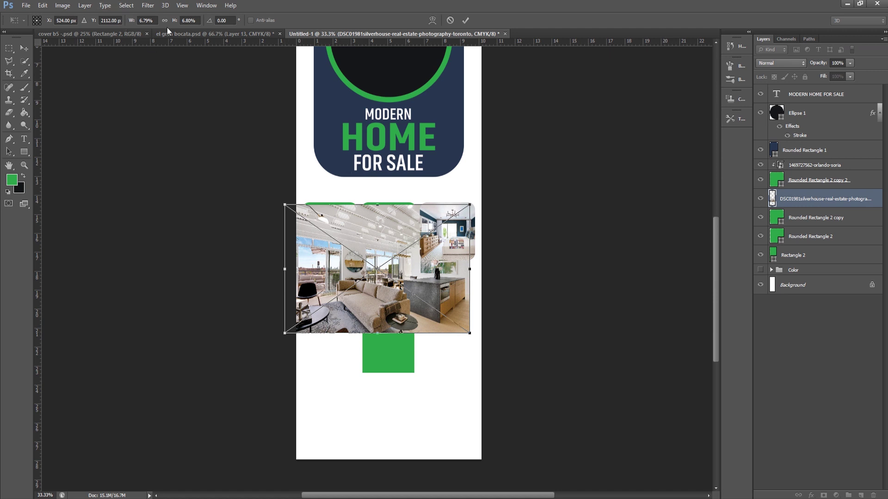
- Resize the living-room photo over the middle square and clip it with Ctrl+Alt+G
left_click_drag(134, 23, 130, 24)
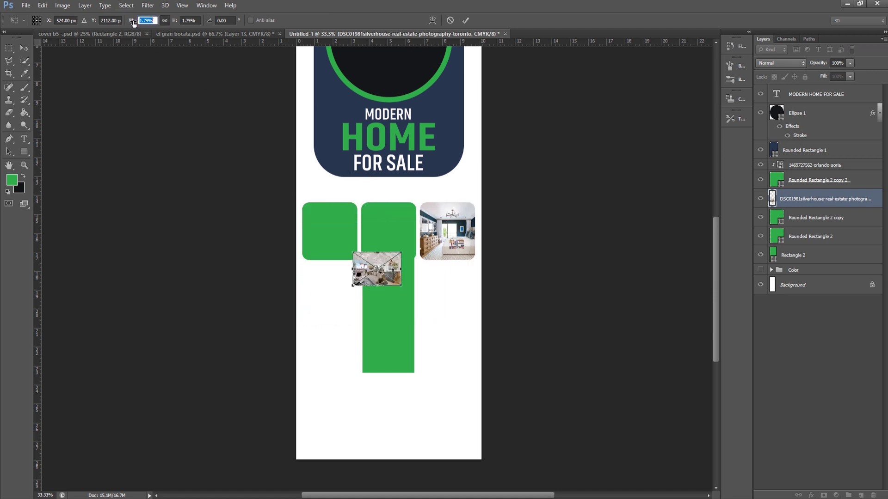
mouse_move(398, 258)
left_mouse_down()
mouse_move(432, 233)
mouse_move(412, 229)
left_mouse_up()
key("Return")
key("ctrl+alt+g")
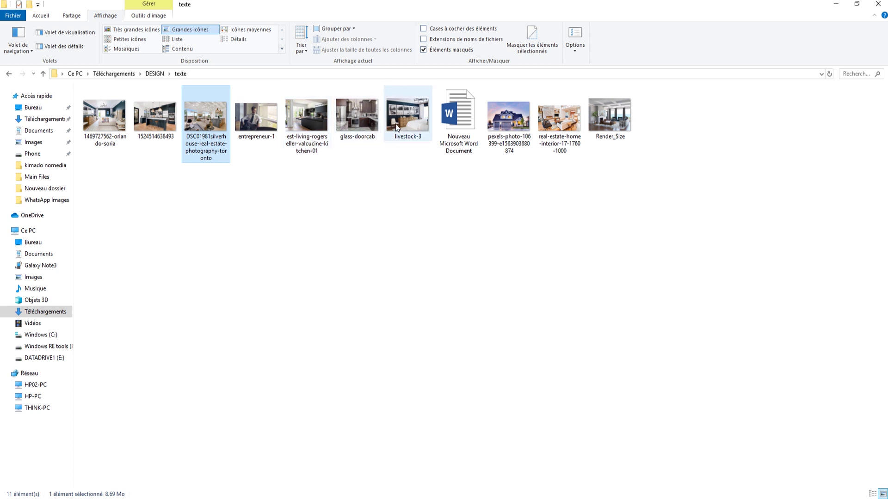
left_click_drag(560, 118, 310, 495)
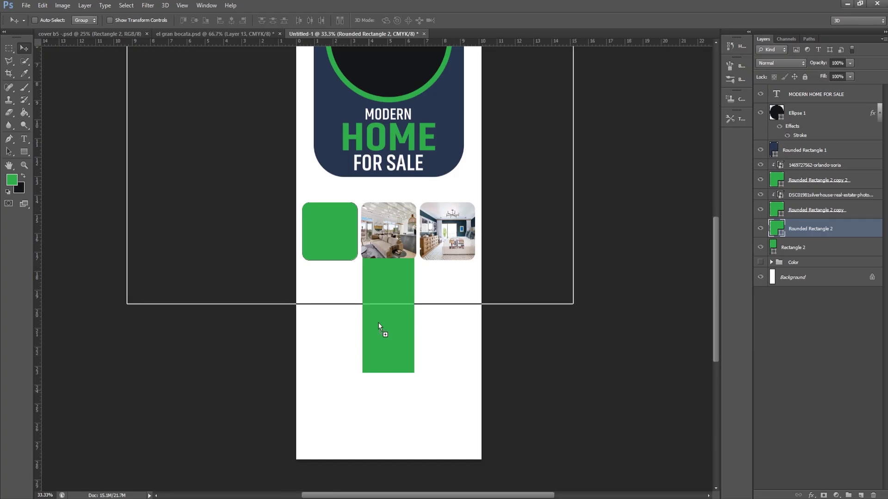
left_click_drag(310, 494, 388, 264)
mouse_move(470, 214)
left_mouse_down()
mouse_move(457, 225)
mouse_move(404, 198)
left_mouse_up()
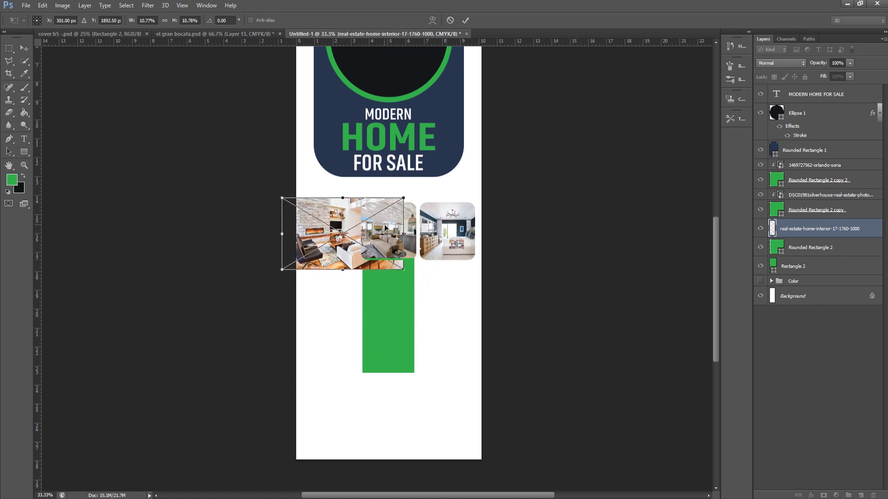
- Clip the fireplace living-room photo to Rounded Rectangle 2 and resize it to fit the left square
key("Return")
left_click(760, 231, "alt")
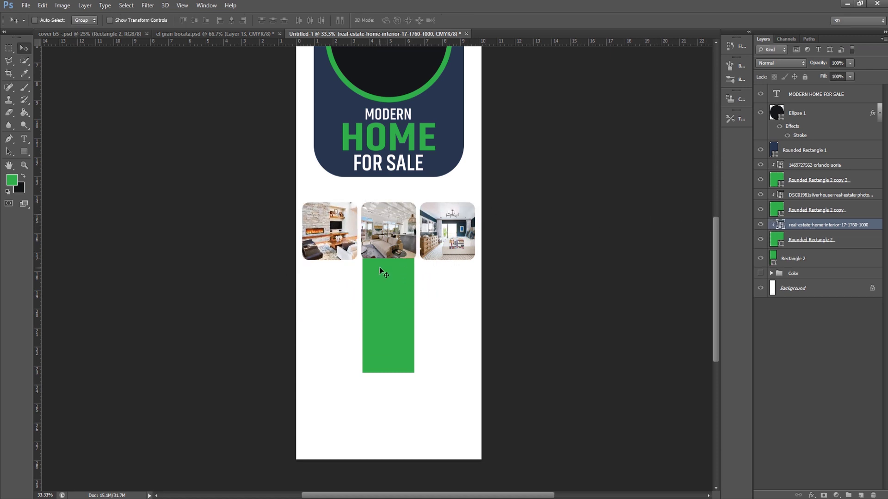
key("ctrl+t")
left_click_drag(412, 273, 395, 266)
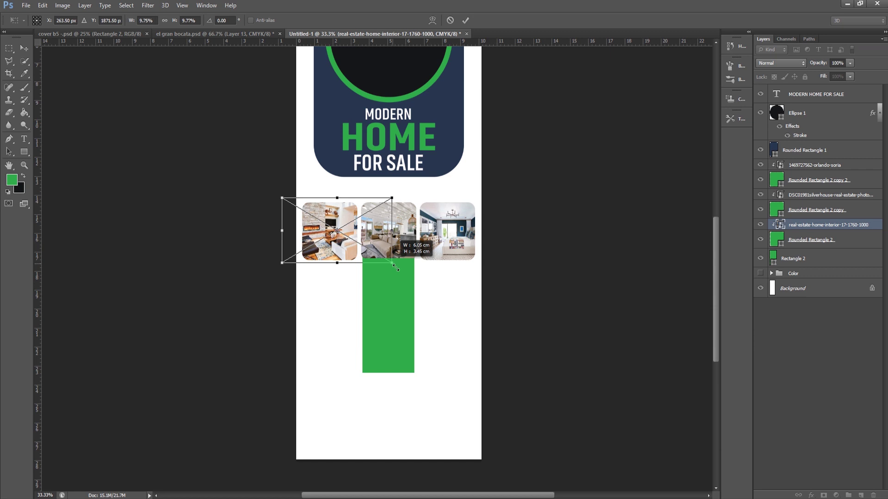
left_click_drag(393, 203, 386, 202)
key("Return")
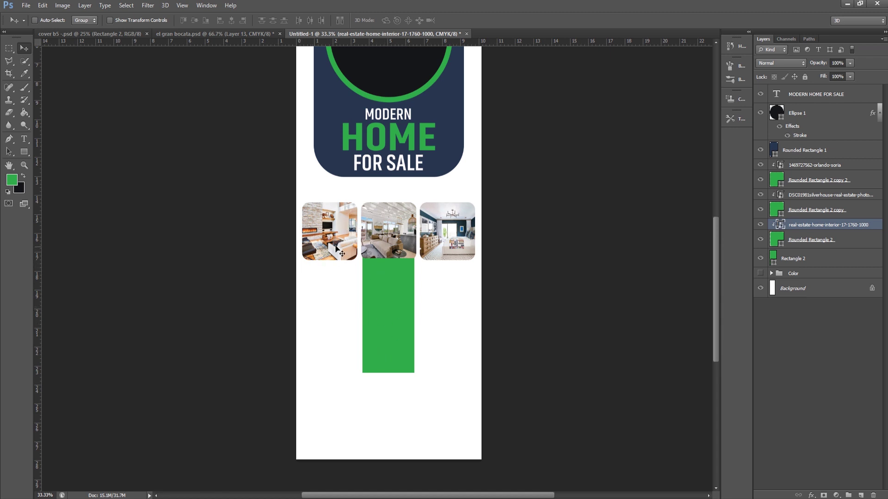
left_click(815, 276)
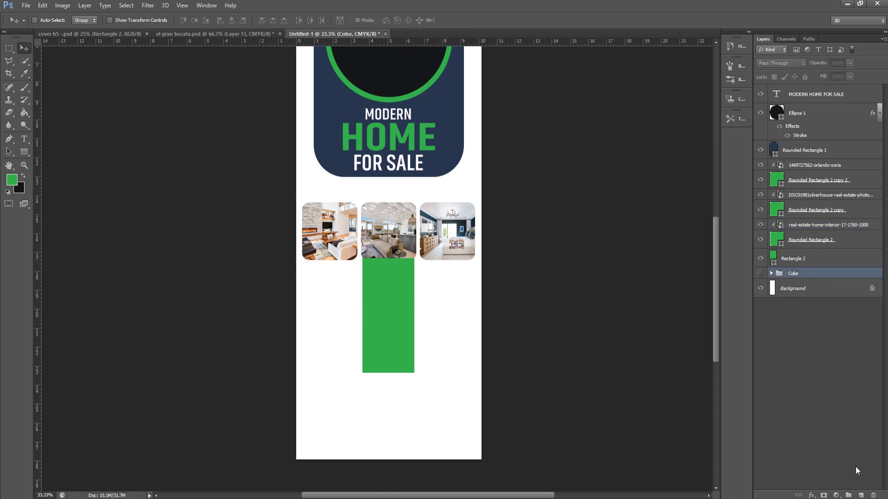
- Add a new layer and guides near both page edges and at the green column's bottom
left_click(861, 495)
left_click_drag(40, 152, 305, 195)
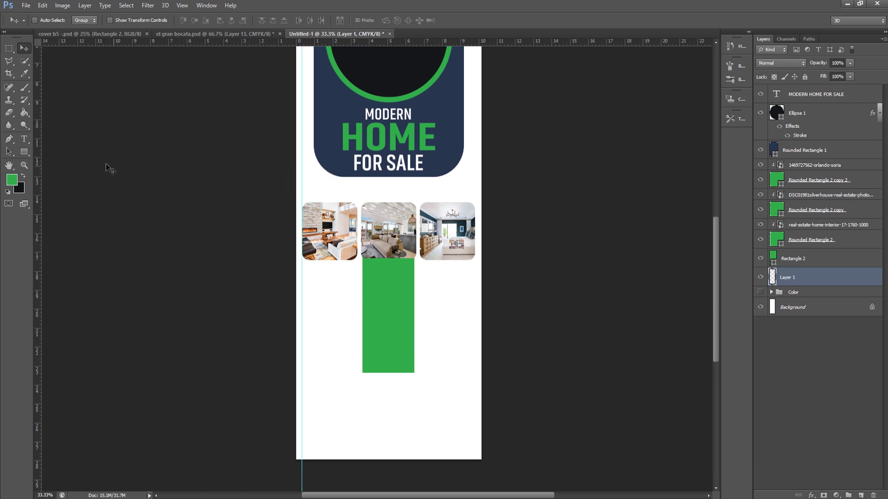
left_click_drag(40, 138, 477, 227)
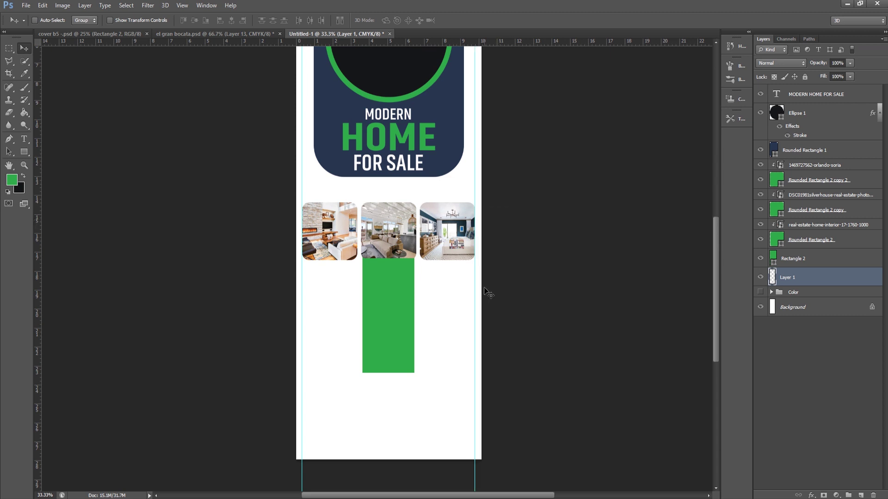
left_click_drag(413, 42, 490, 377)
- Alt-drag a copy of the green column under the right photo, nudged slightly left
right_click(394, 309)
left_click(407, 316)
left_click_drag(396, 310, 455, 311)
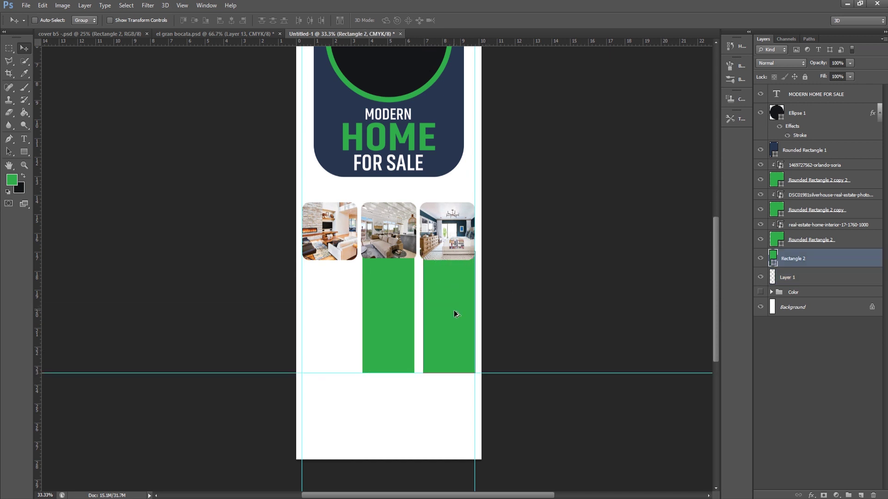
key("Left")
key("Left")
key("Left")
key("Left")
key("Left")
key("Left")
key("Left")
key("Left")
key("Left")
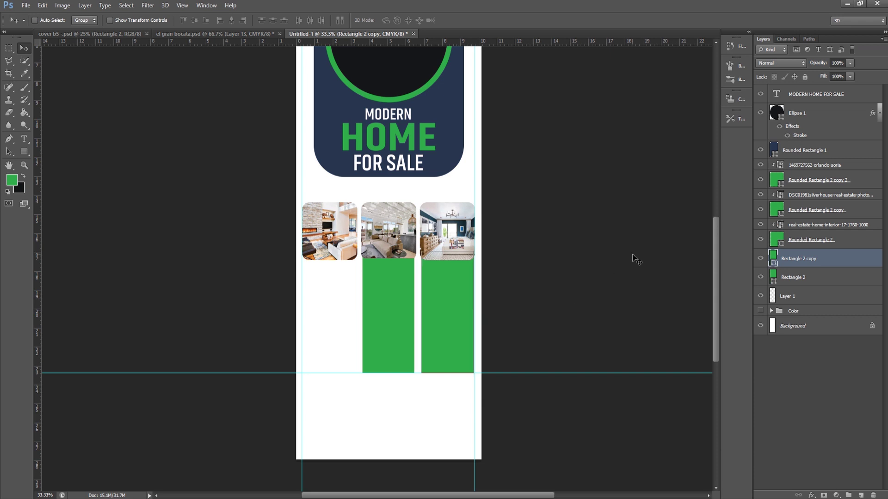
- Recolour the right column with a light grey sampled from the bedroom photo
double_click(775, 257)
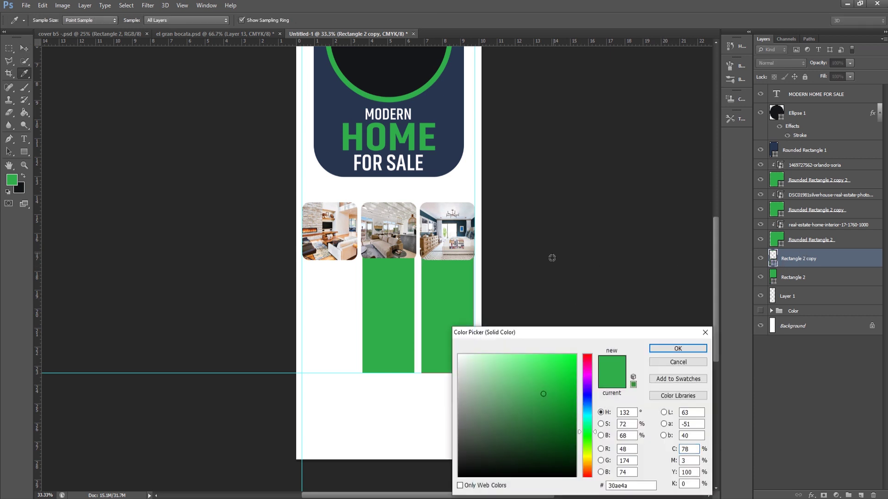
left_click(443, 211)
left_click_drag(465, 368, 462, 367)
left_click(657, 350)
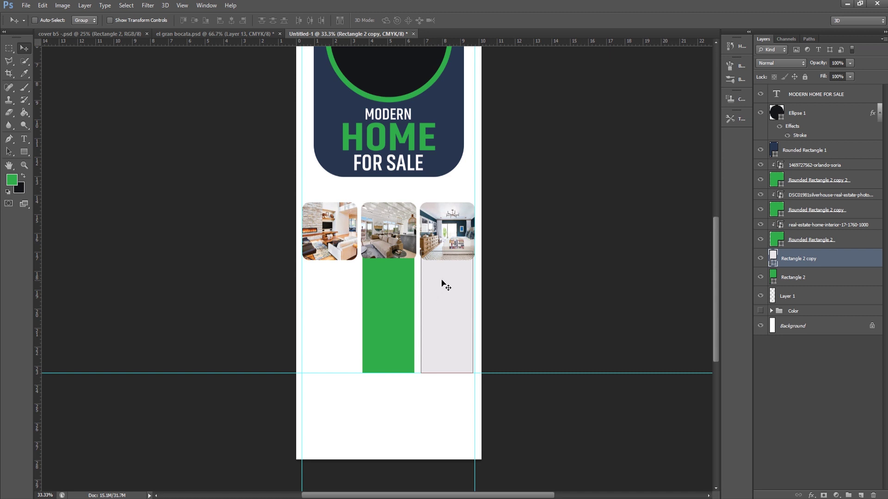
- Alt-drag a grey column copy under the left photo and zoom in on the columns
left_click_drag(442, 277, 327, 278)
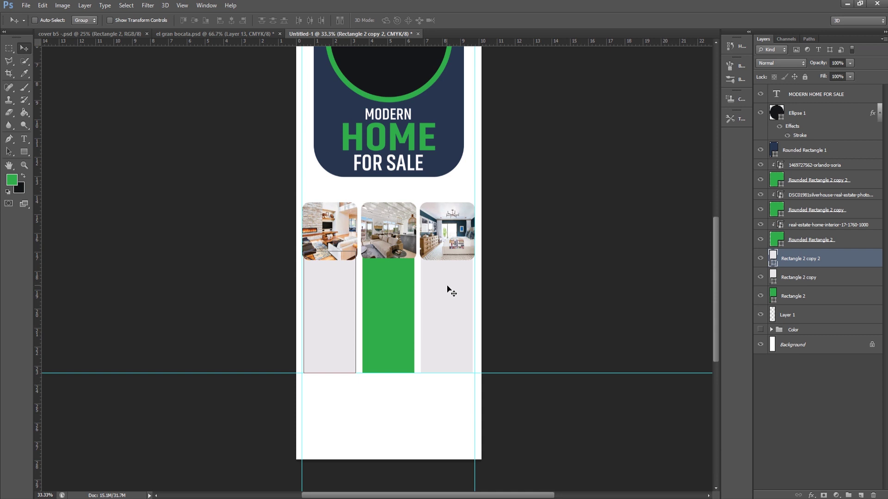
key("z")
left_click(430, 299)
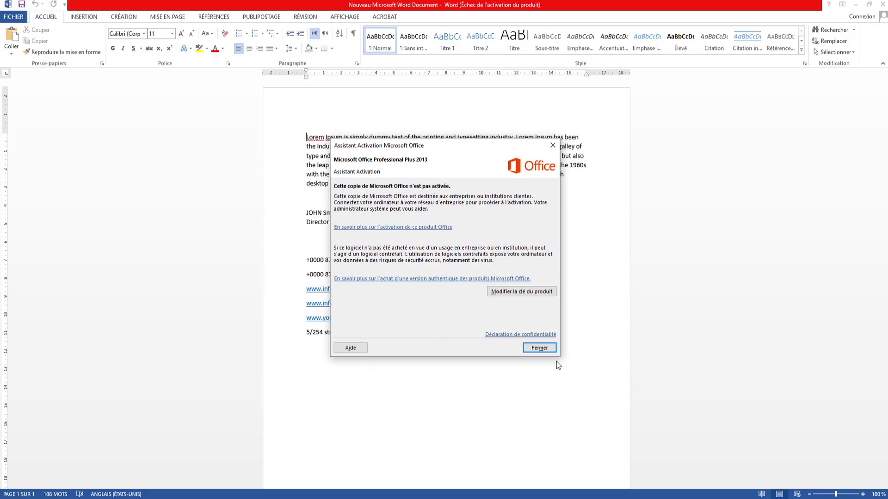
- Close the Office activation notice and select the opening Lorem Ipsum placeholder lines
left_click(539, 348)
left_click_drag(307, 138, 420, 152)
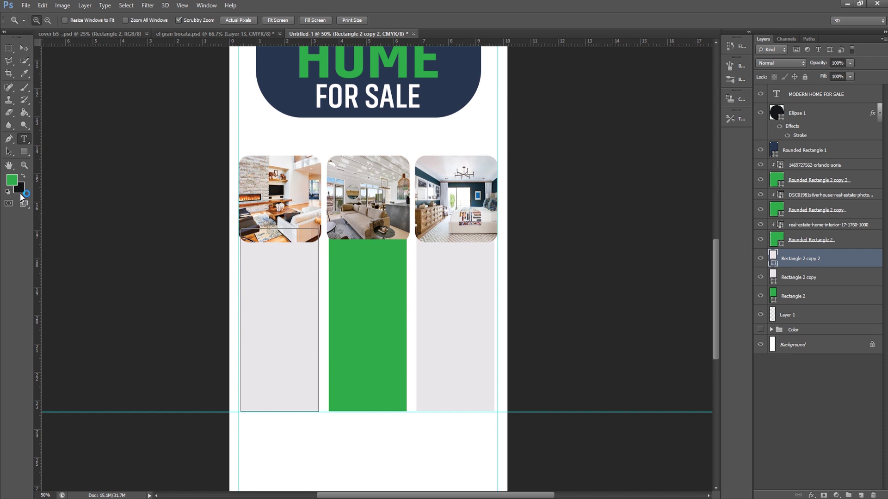
- Draw a black 10 pt text box on a new layer over the right grey column
key("t")
key("x")
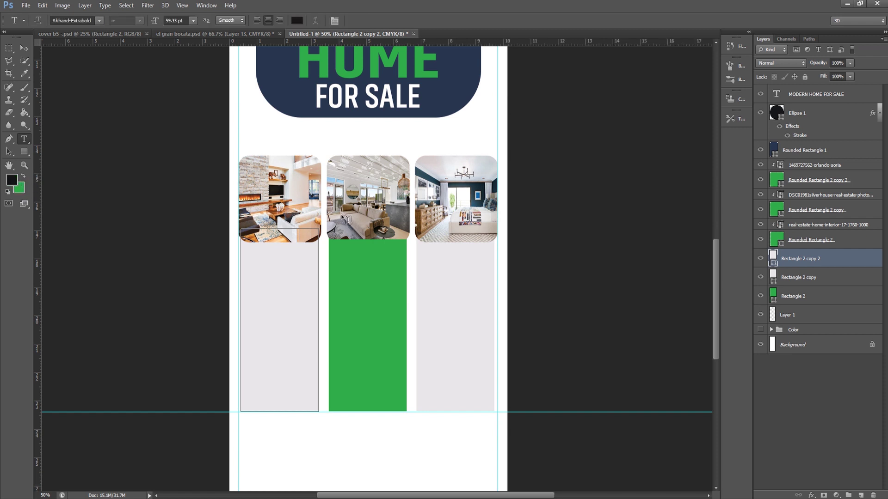
left_click(812, 113)
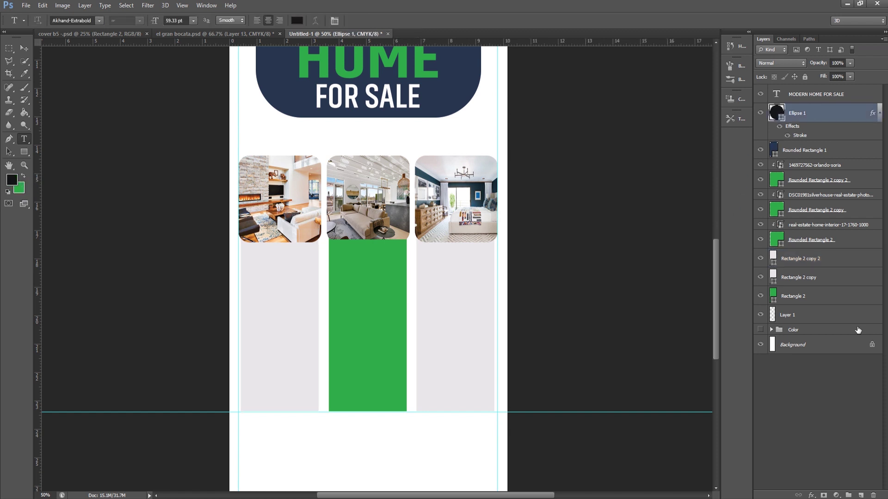
left_click(861, 495)
left_click_drag(427, 262, 491, 356)
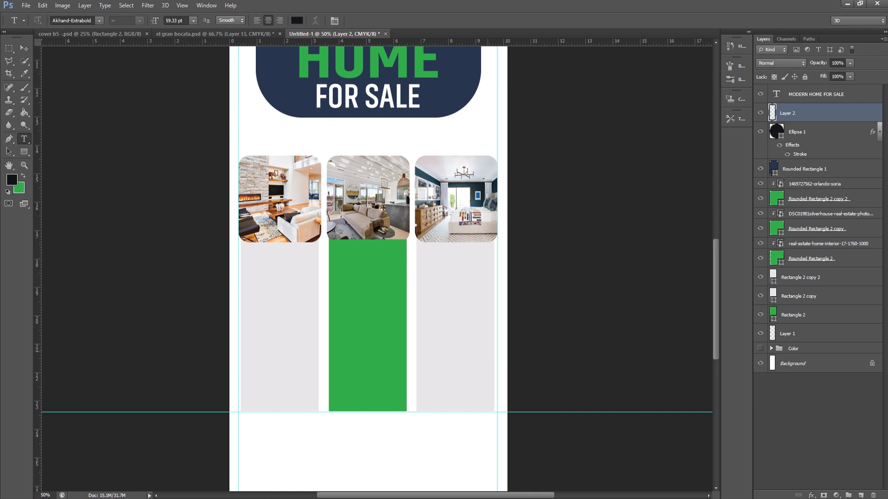
left_click(193, 20)
left_click(194, 77)
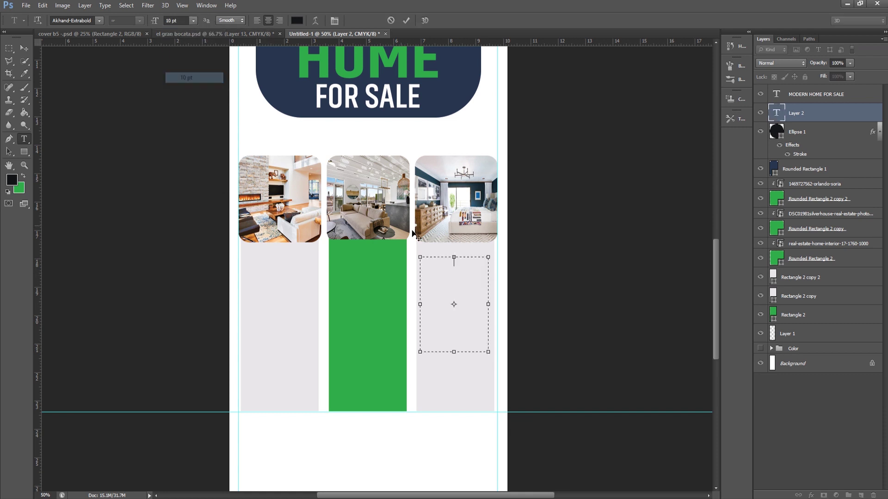
- Paste the Lorem Ipsum paragraph into the box and set automatic line spacing
right_click(456, 263)
left_click(465, 279)
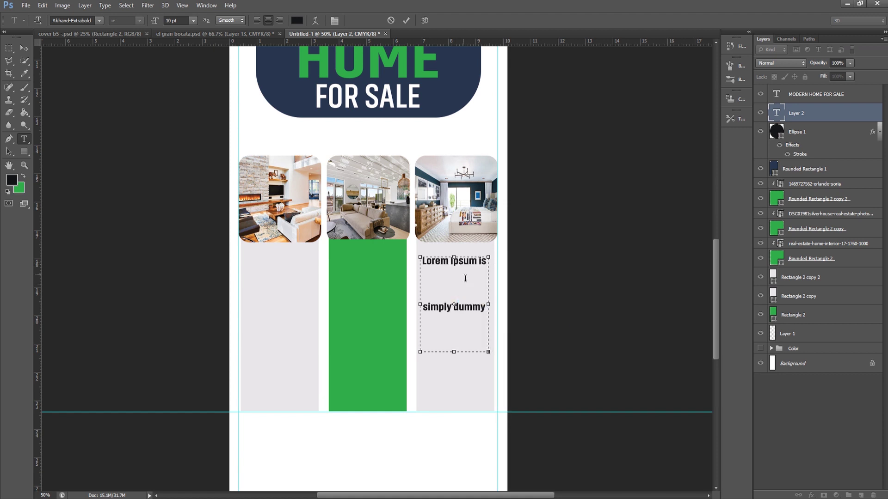
left_click(334, 20)
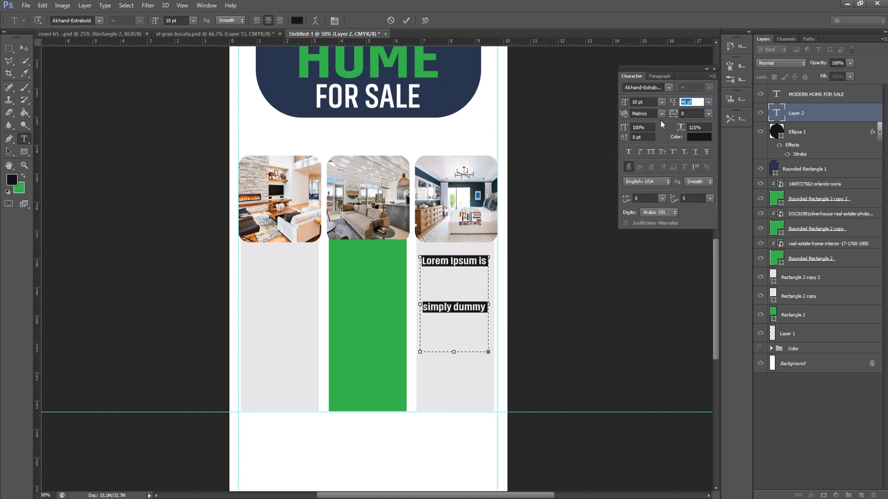
left_click(708, 102)
left_click(647, 90)
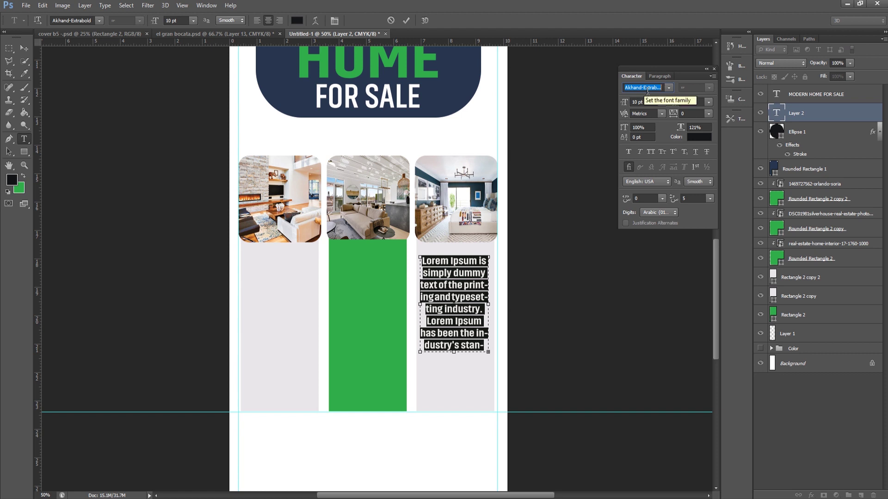
type("Arial")
- Change the paragraph to Arial at 6 pt with tightened leading
key("Return")
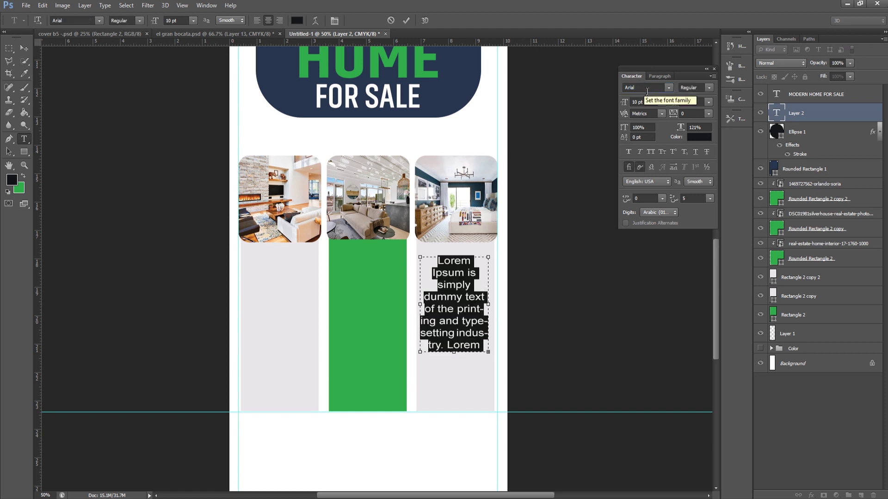
left_click_drag(632, 108, 629, 105)
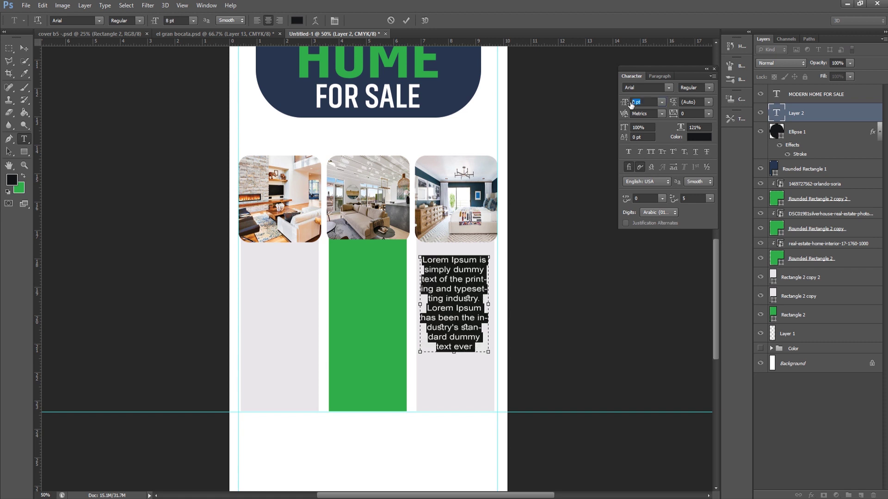
left_click(635, 108)
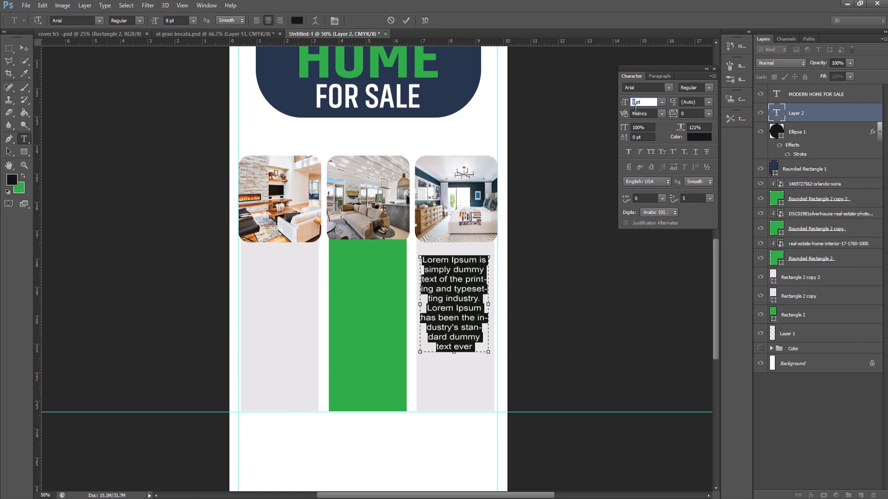
key("Down")
key("Down")
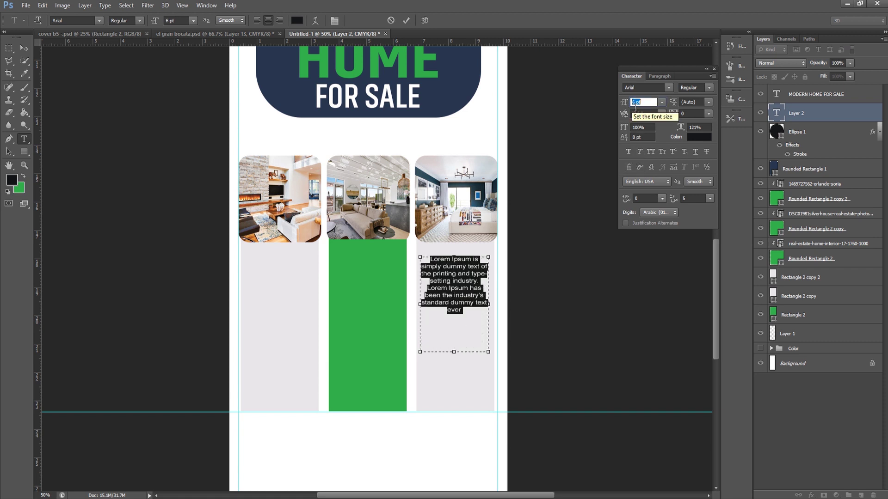
left_click_drag(681, 130, 675, 133)
key("Down")
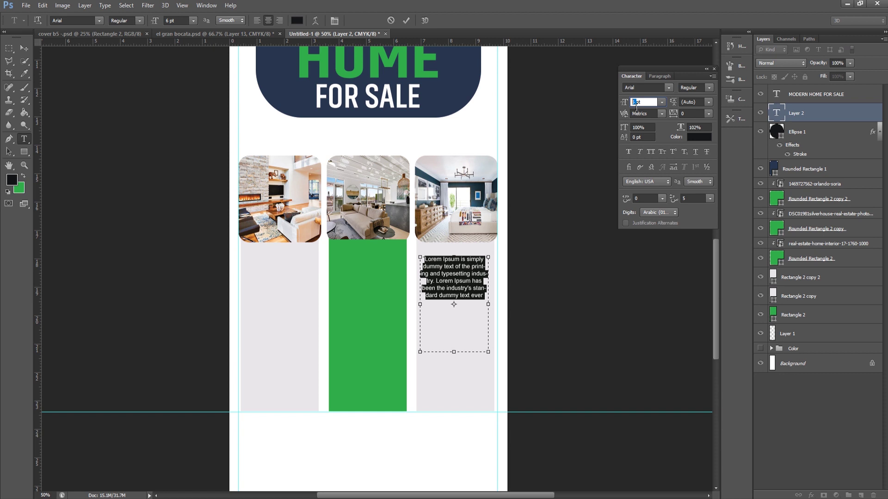
key("Up")
key("Down")
left_click(661, 76)
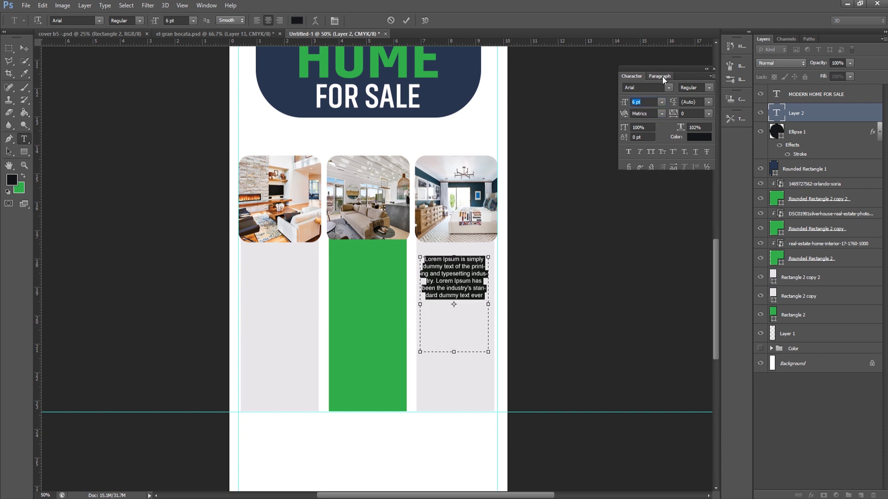
- Justify the text and paste a second copy of the Lorem Ipsum paragraph
left_click(676, 88)
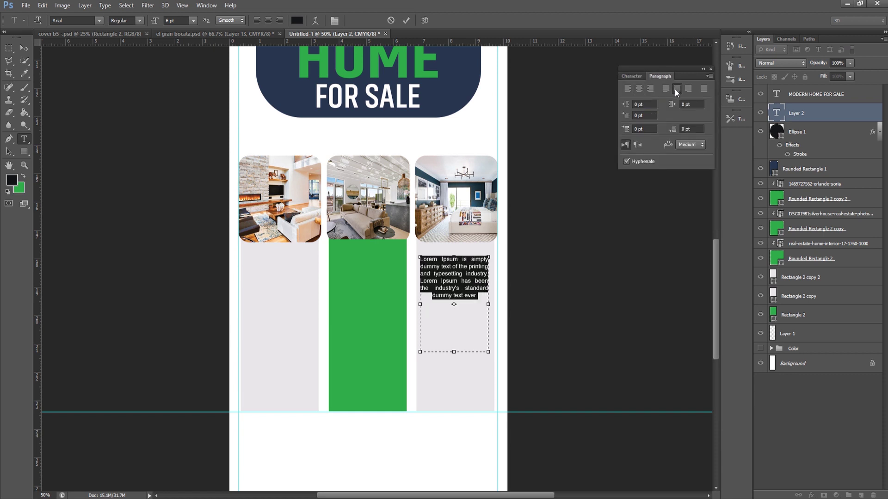
left_click(486, 306)
right_click(467, 309)
left_click(488, 351)
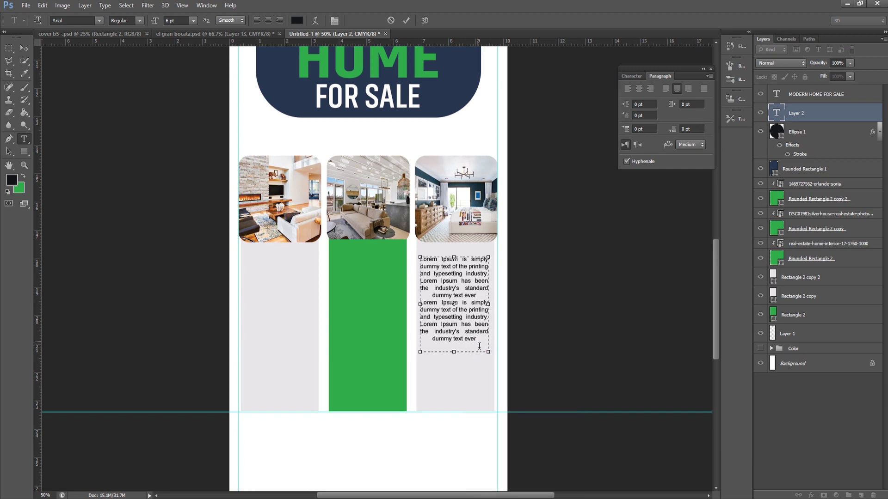
- Apply Justify Last Centered to both paragraphs and commit the text layer
left_click_drag(479, 346, 612, 197)
left_click(639, 89)
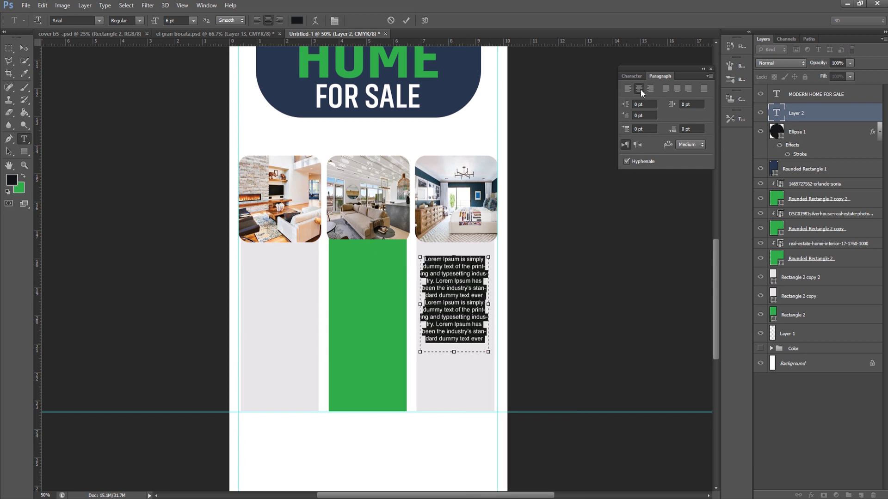
left_click(676, 88)
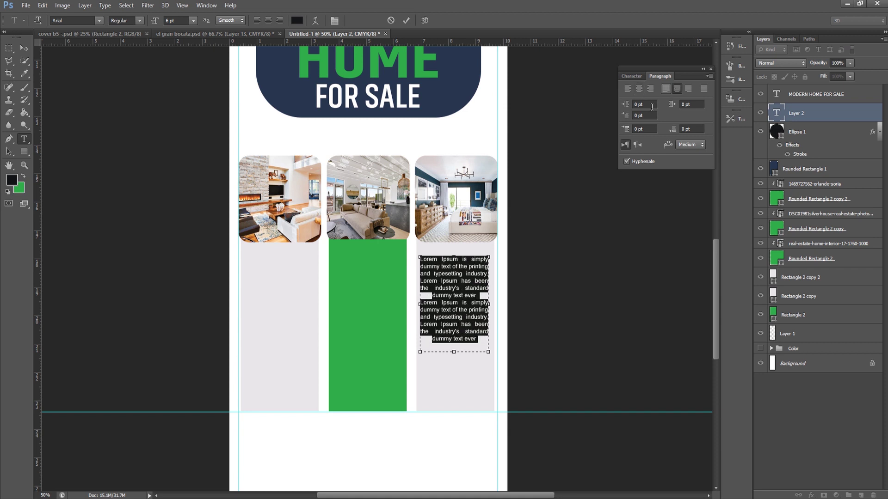
left_click(24, 48)
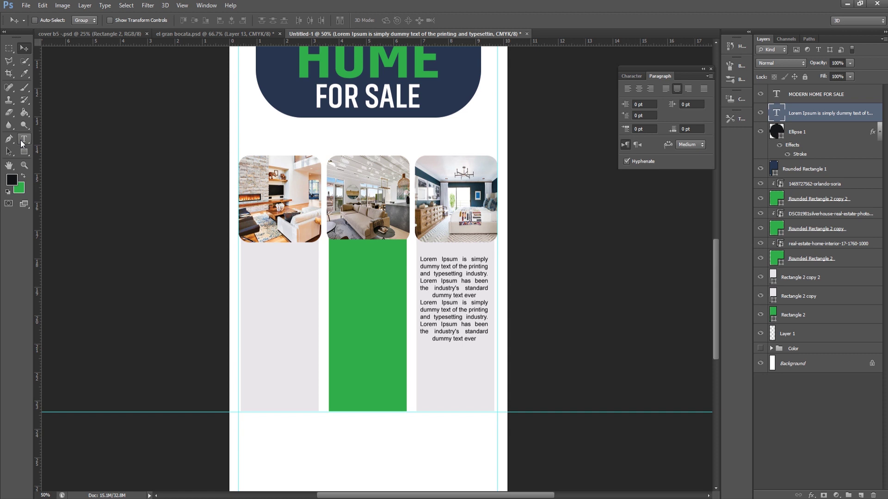
left_click(22, 144)
left_click(24, 151)
- Draw a green rounded-rectangle pill with 100 px radius under the third column's text
left_click(60, 159)
left_click(358, 23)
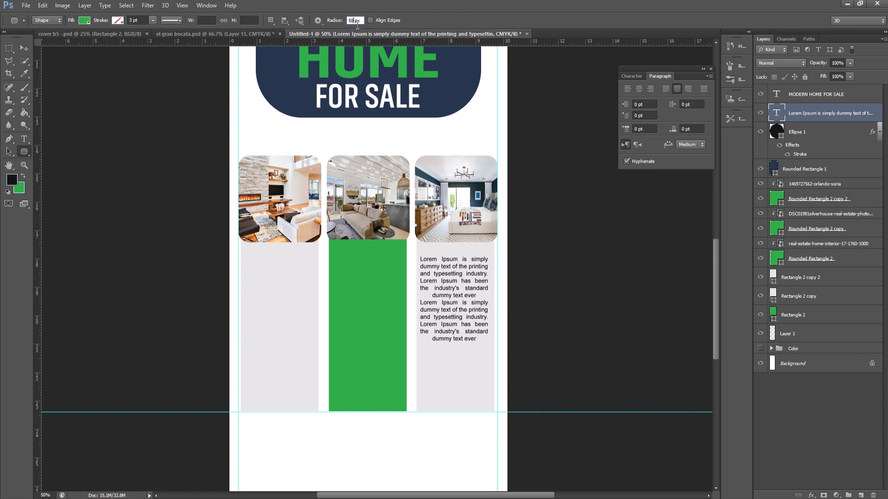
type("00")
left_click_drag(422, 360, 493, 378)
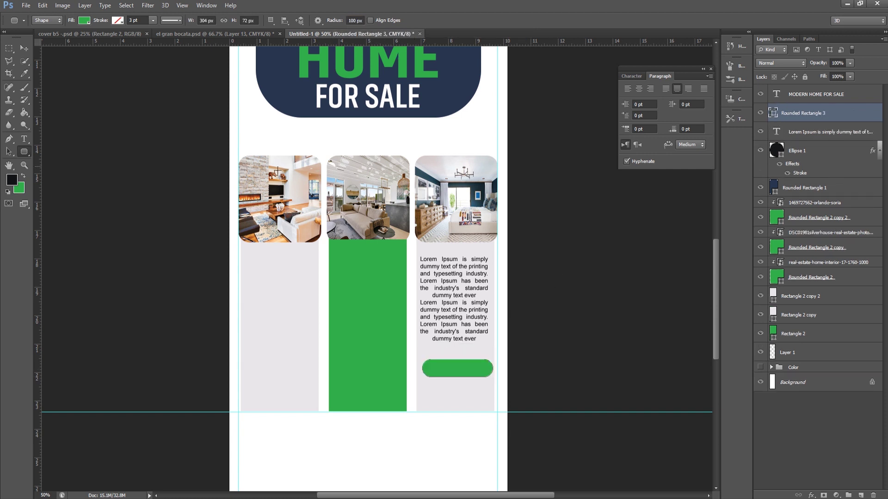
- Nudge the green pill into position, then select the opening lines in Word
left_click(27, 49)
key("Left")
key("Left")
key("Left")
key("Up")
key("Up")
key("Up")
key("Up")
key("Up")
key("Up")
key("Up")
key("Up")
key("Up")
key("Up")
key("Up")
key("Up")
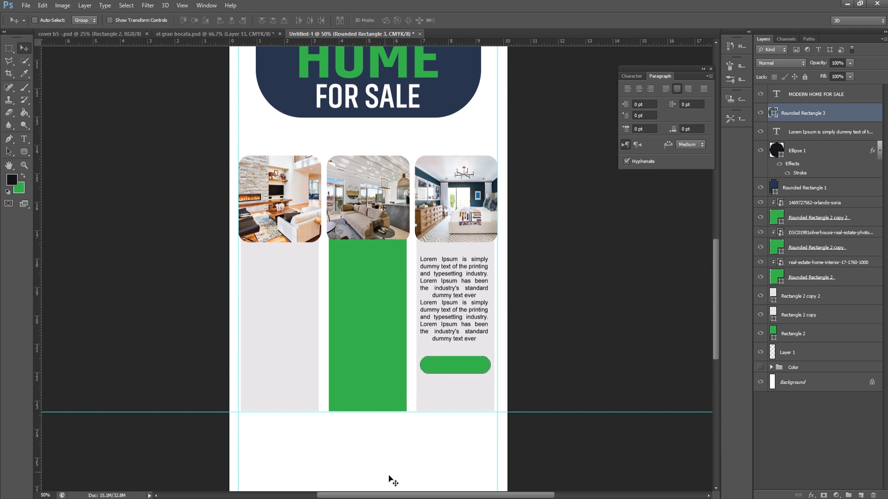
left_click_drag(306, 138, 416, 146)
- Copy 'Lorem Ipsum' from Word and paste it into a new text layer on the canvas
left_click(312, 143)
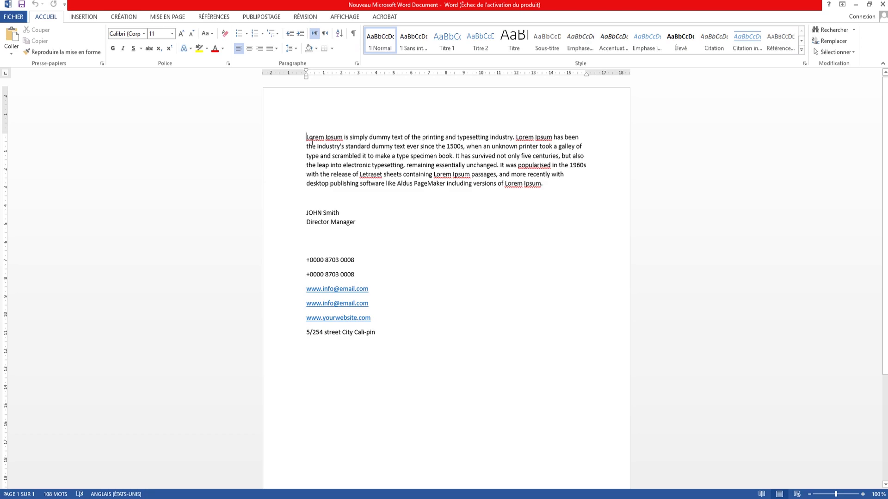
left_click_drag(307, 137, 343, 137)
key("ctrl+c")
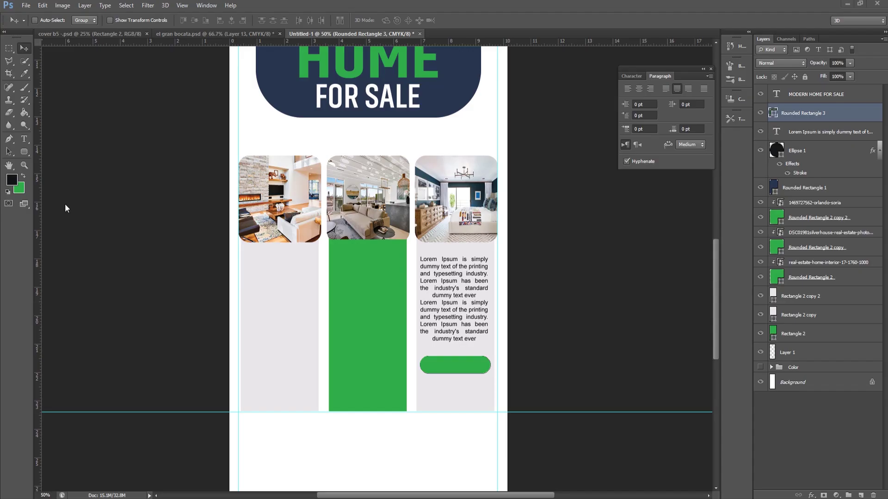
left_click(24, 138)
left_click(451, 406)
right_click(451, 404)
left_click(473, 267)
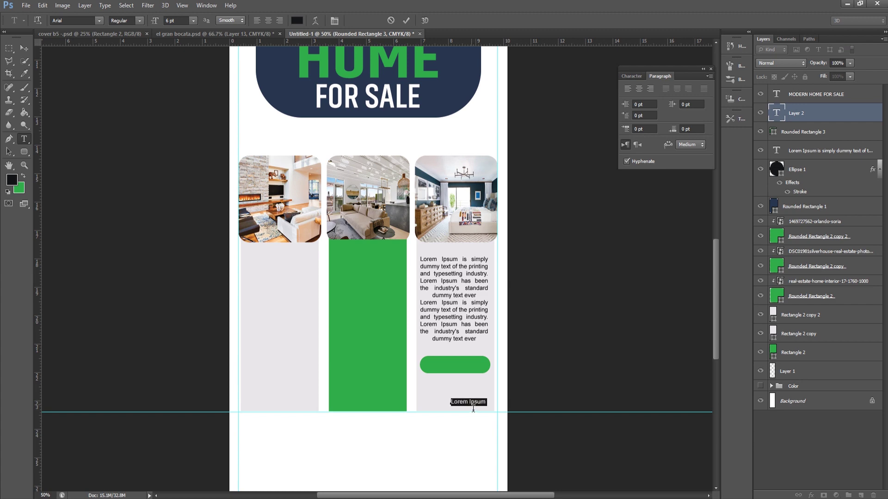
- Set the label to Akhand-Bold at 9 pt with italic turned off
left_click(98, 20)
scroll(138, 63, "up", 5)
scroll(138, 64, "up", 1)
left_click(156, 99)
left_click(629, 76)
left_click(639, 151)
key("Up")
key("Up")
key("Up")
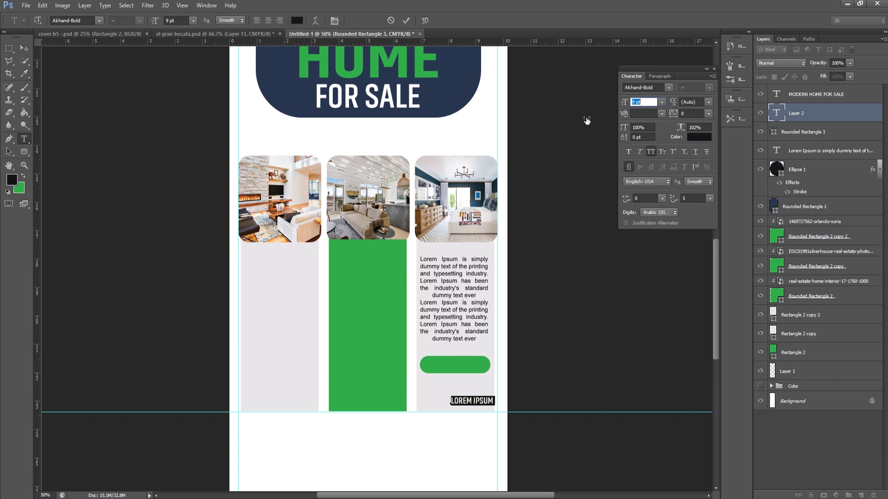
- Move the LOREM IPSUM label onto the green button, scale it and centre it
left_click(24, 48)
mouse_move(470, 401)
left_mouse_down()
mouse_move(453, 369)
mouse_move(488, 358)
left_mouse_up()
key("ctrl+t")
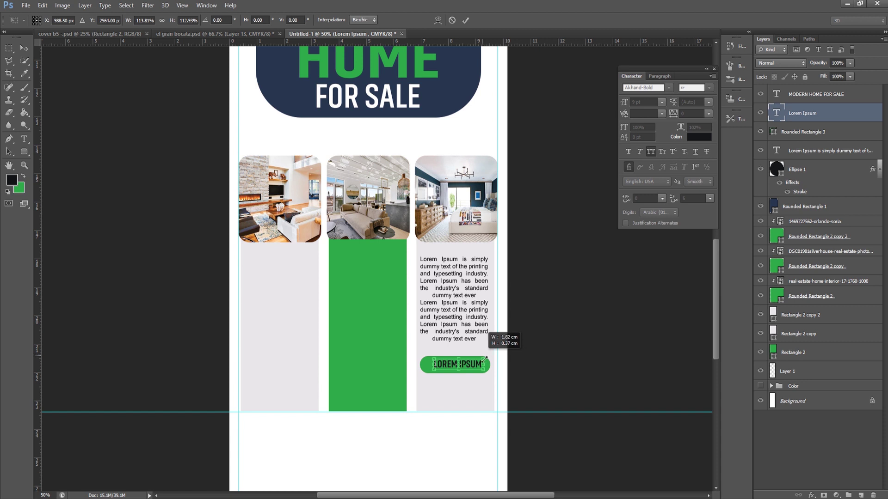
key("Return")
key("Left")
key("Left")
key("Left")
key("Down")
key("Down")
key("Down")
- Make the LOREM IPSUM label text white
double_click(778, 115)
left_click(8, 191)
left_click(23, 176)
left_click(24, 48)
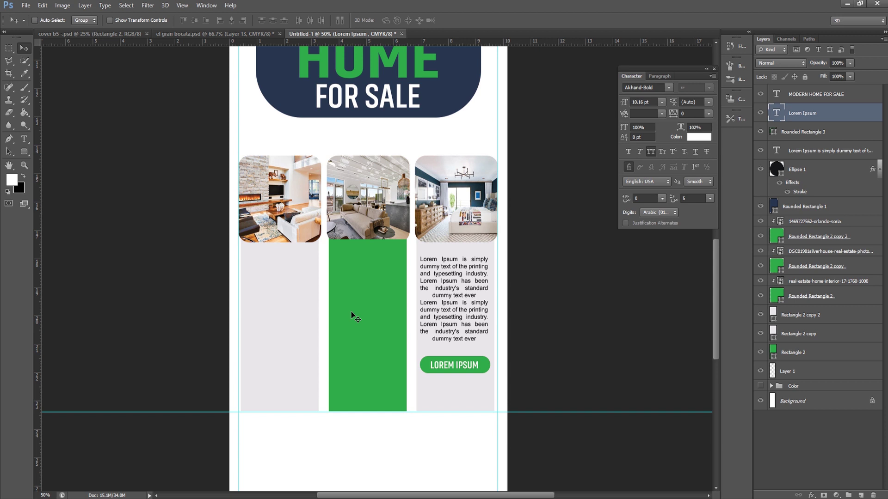
right_click(440, 305)
- Duplicate the body text below the button and trim it to three lines ending at 'typesetting'
left_click(509, 283)
left_click_drag(443, 309, 447, 391)
key("t")
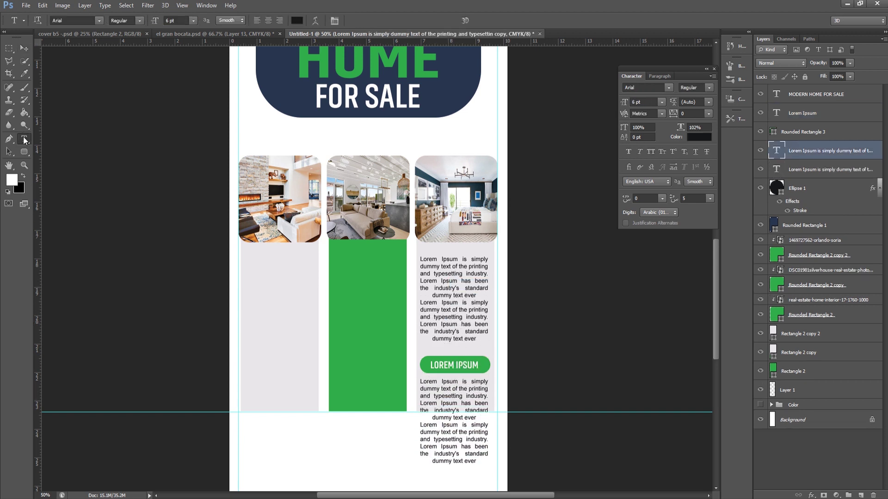
left_click(453, 430)
left_click_drag(479, 463, 429, 418)
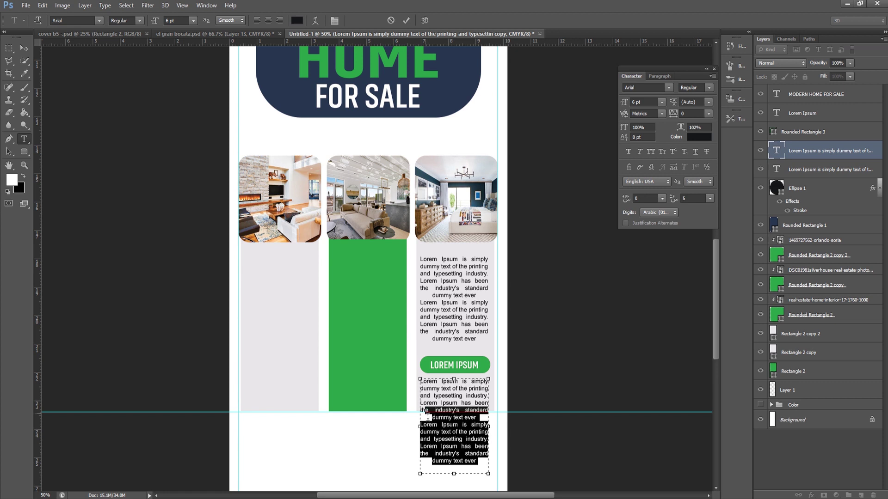
key("BackSpace")
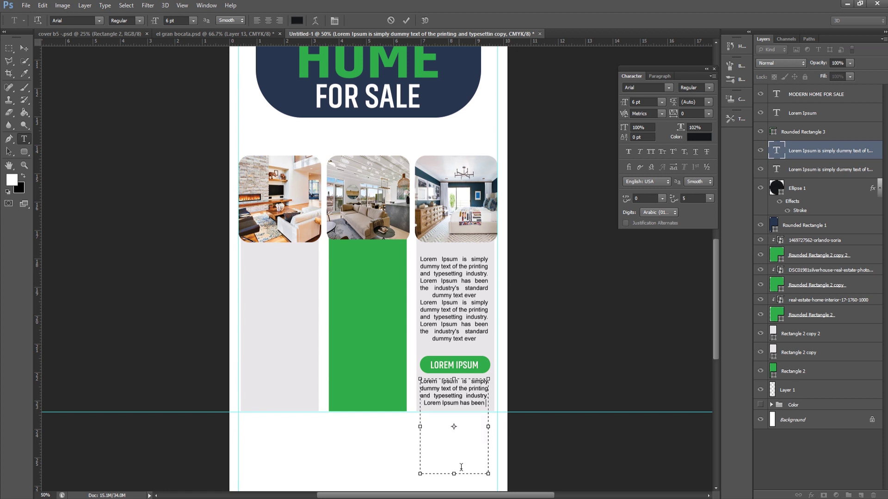
left_click_drag(486, 413, 467, 402)
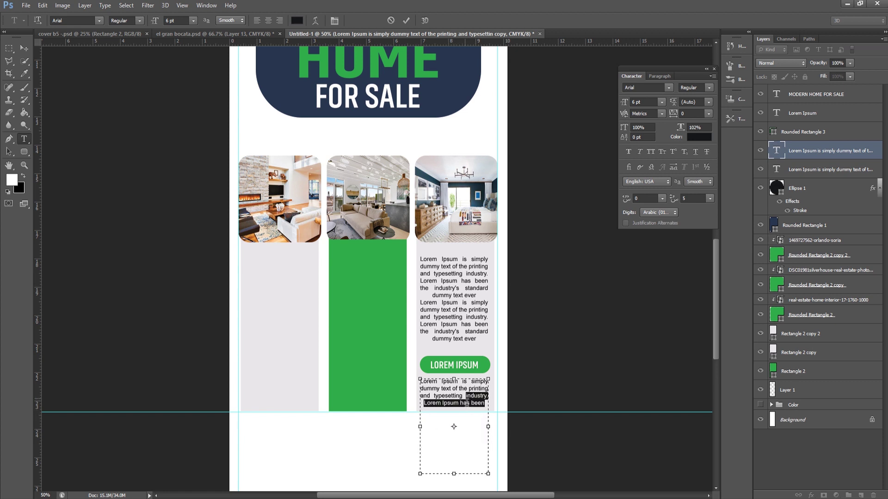
key("BackSpace")
left_click_drag(458, 479, 456, 407)
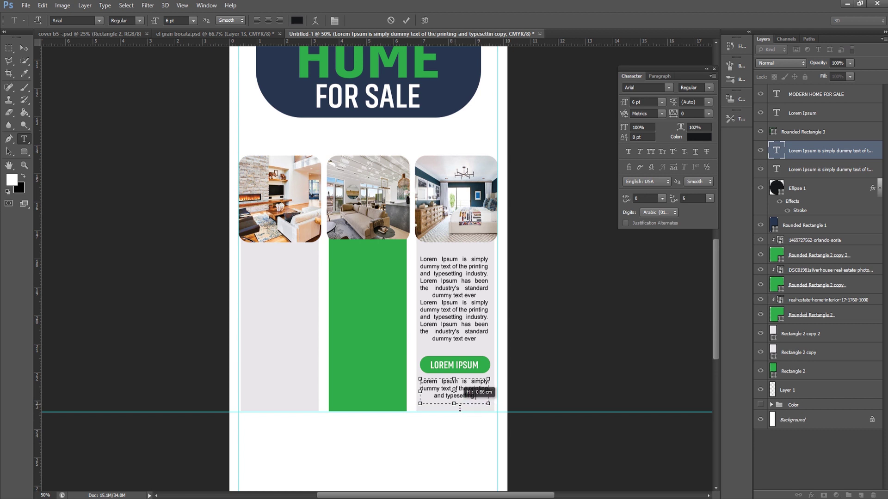
left_click(24, 49)
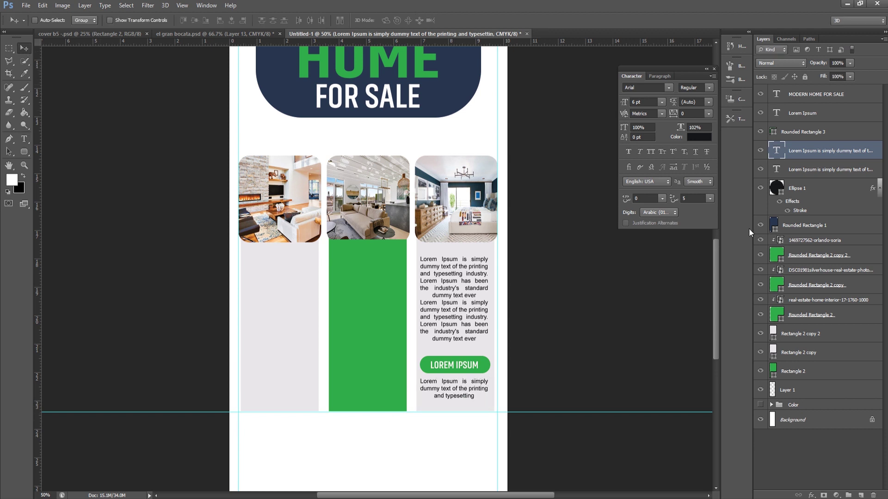
- Select both body text layers and the pill button layer together
left_click(760, 169)
left_click(760, 131)
left_click(802, 132, "shift")
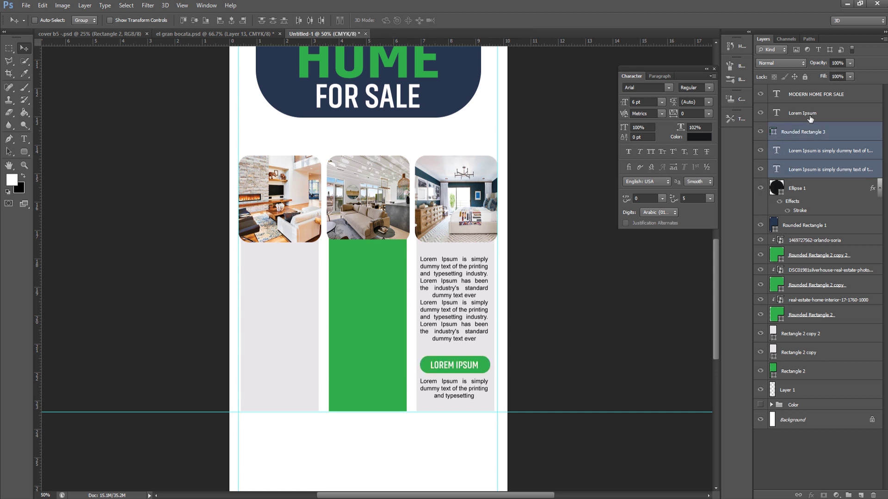
- Duplicate the text, button, label and caption into the first column and nudge them into place
left_click(774, 107, "shift")
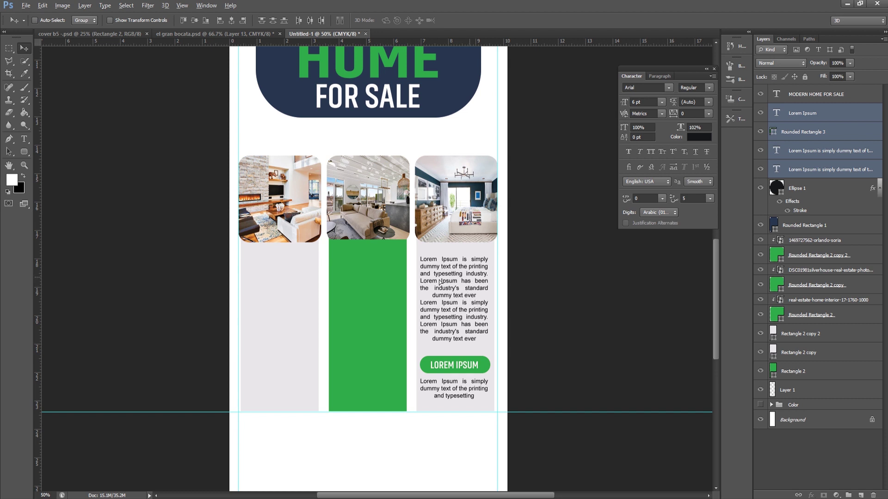
left_click_drag(439, 282, 303, 276)
key("Left")
key("Left")
key("Left")
key("Left")
key("Left")
key("Left")
key("Left")
key("Left")
key("Left")
key("Left")
key("Left")
key("Left")
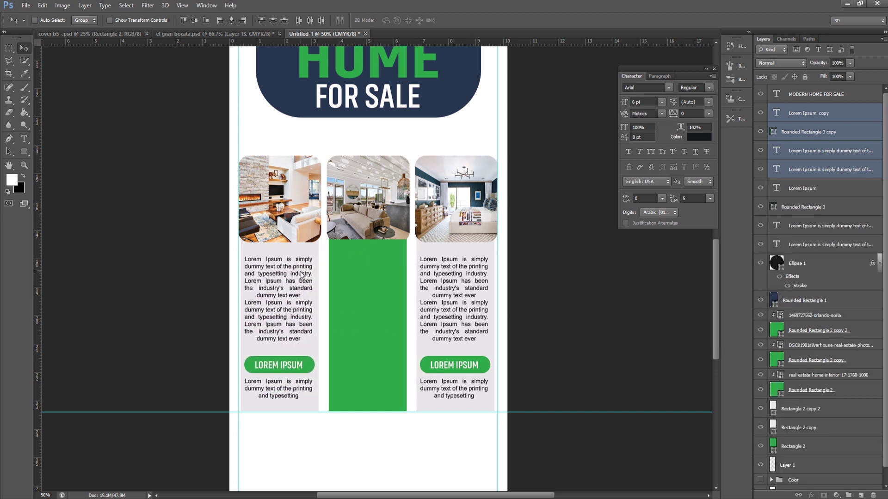
- Copy the first two lines of the Word paragraph
scroll(301, 274, "down", 1)
scroll(300, 274, "down", 2)
scroll(301, 275, "down", 2)
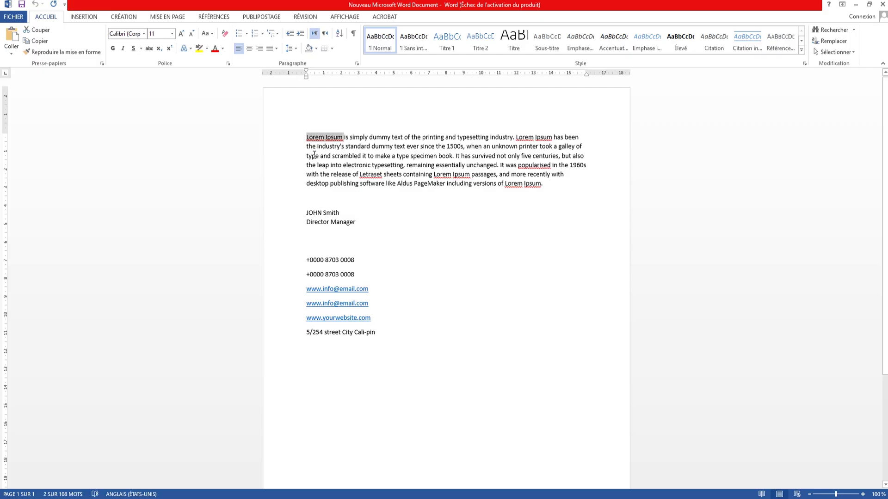
left_click_drag(306, 136, 542, 141)
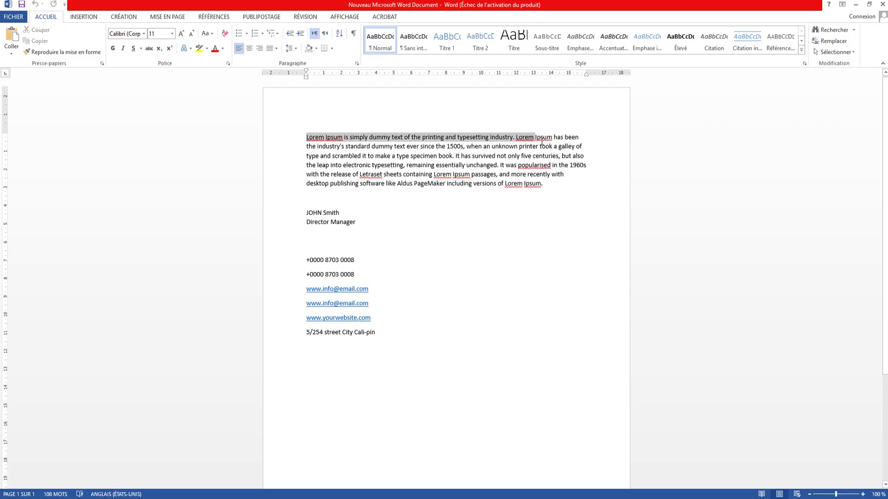
left_click_drag(542, 141, 391, 149)
key("ctrl+c")
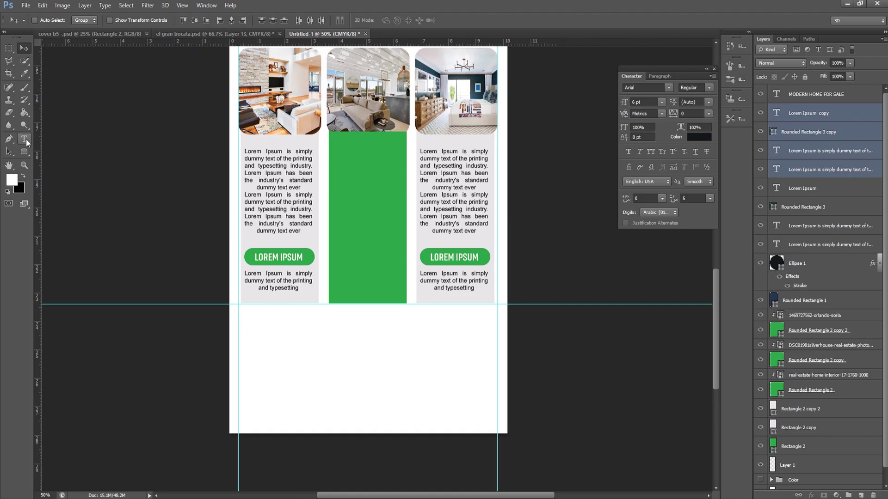
- Paste the copied Lorem Ipsum into a paragraph text box below the columns at 8 pt
left_click(24, 139)
left_click_drag(248, 338, 490, 393)
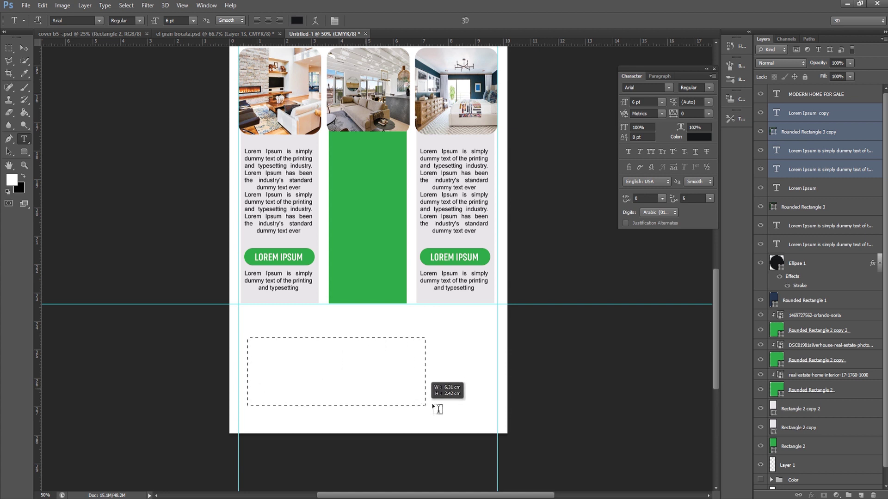
right_click(366, 351)
left_click(407, 213)
double_click(411, 354)
key("ctrl+a")
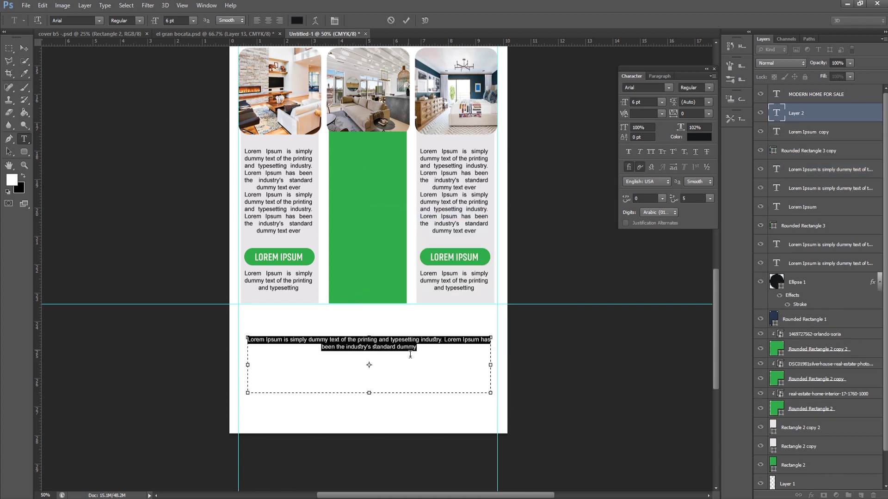
left_click_drag(158, 25, 163, 28)
key("Up")
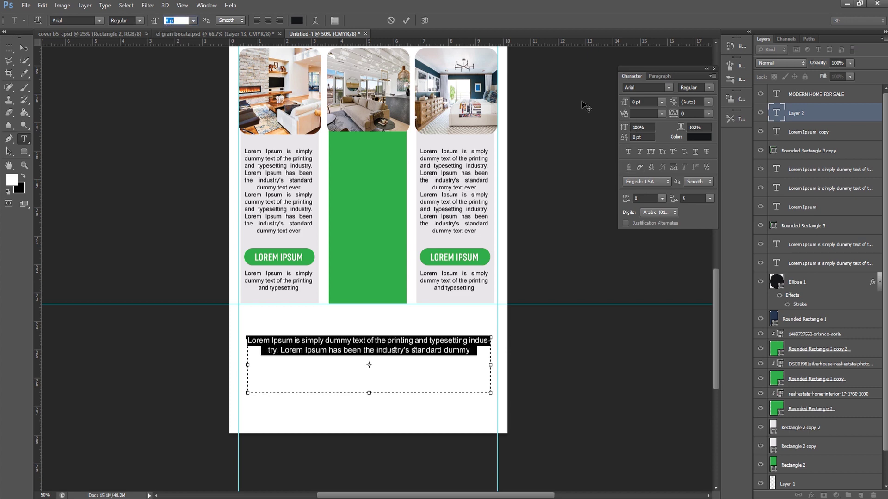
- Set the whole footer paragraph to Aquawax Light at 10 pt
left_click(668, 87)
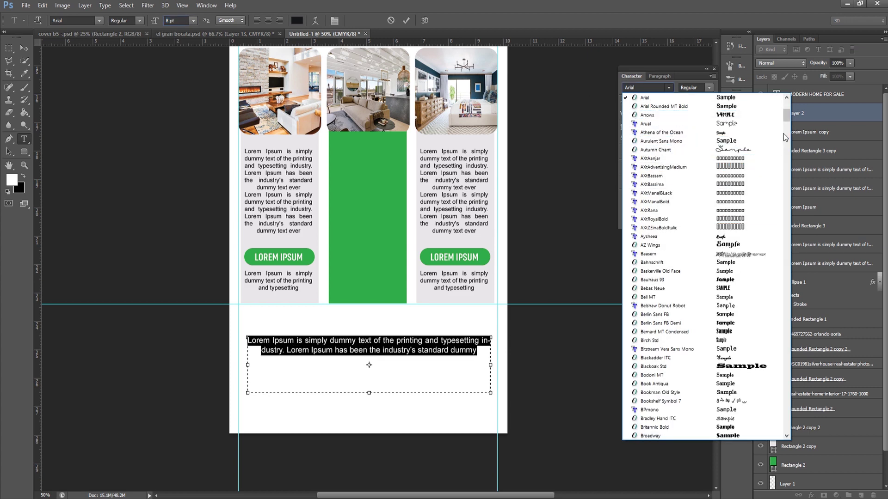
left_click_drag(790, 113, 790, 125)
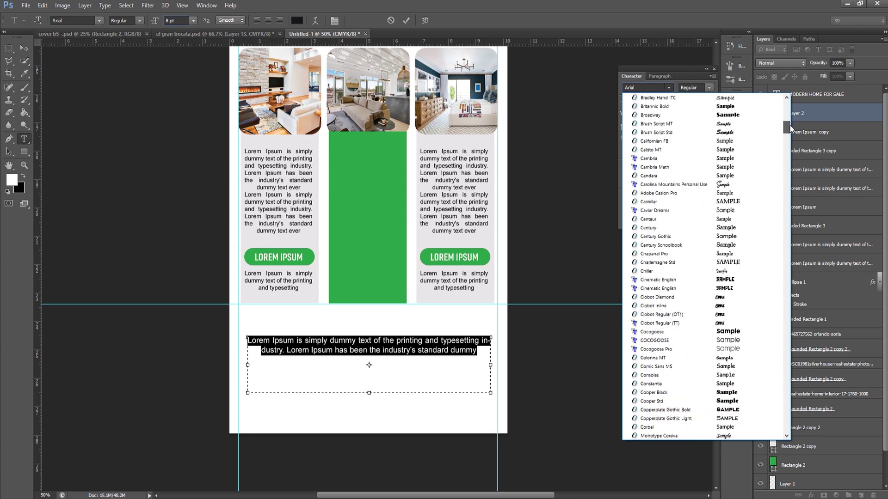
left_click_drag(790, 126, 790, 109)
left_click(651, 211)
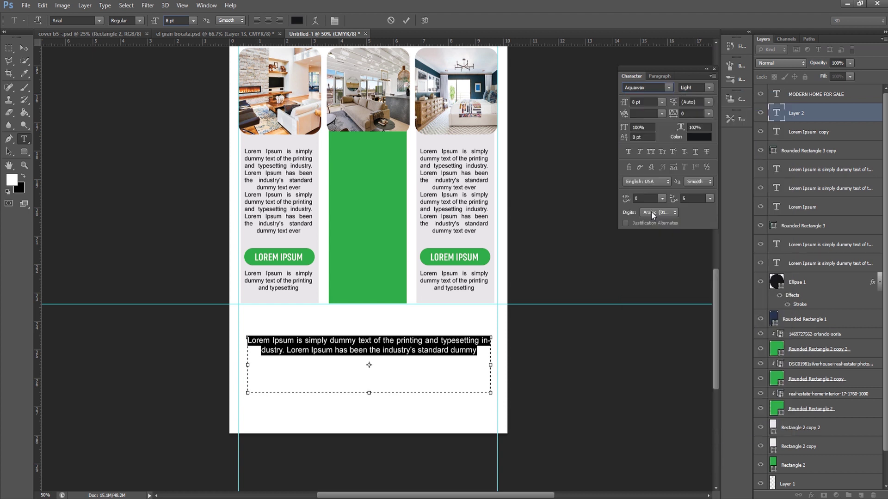
left_click(395, 359)
triple_click(395, 359)
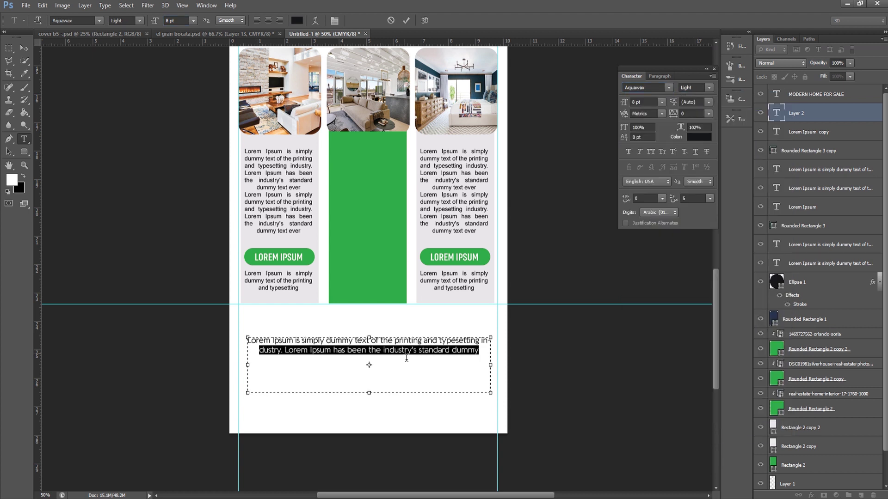
left_click(396, 359)
left_click_drag(629, 103, 632, 106)
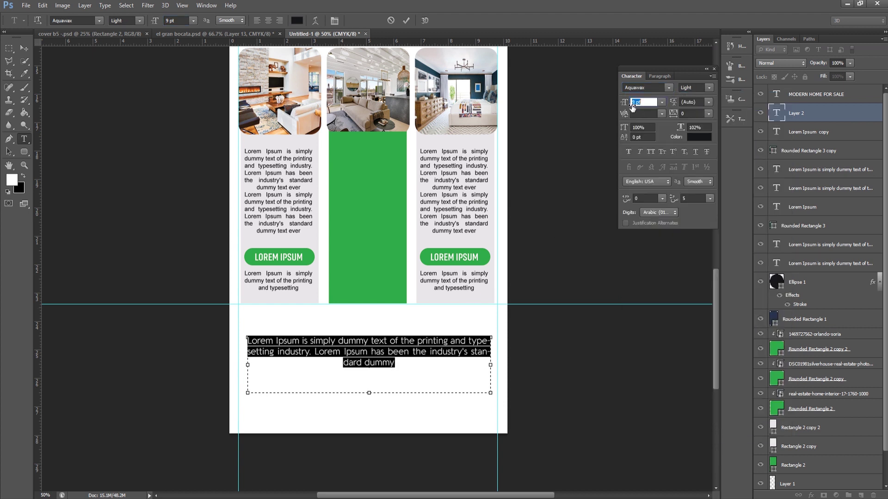
key("Up")
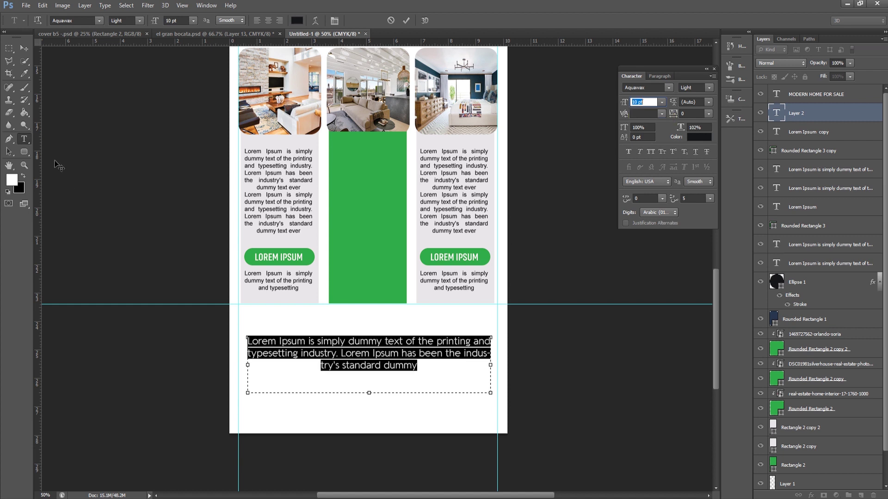
left_click(25, 47)
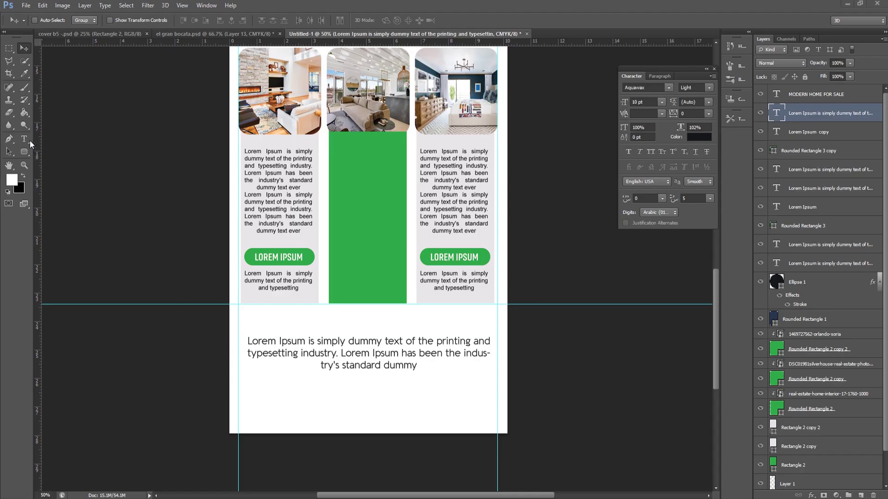
- Paste the phone numbers into a new Arial Regular text block and move it into the footer
left_click(27, 140)
left_click(294, 410)
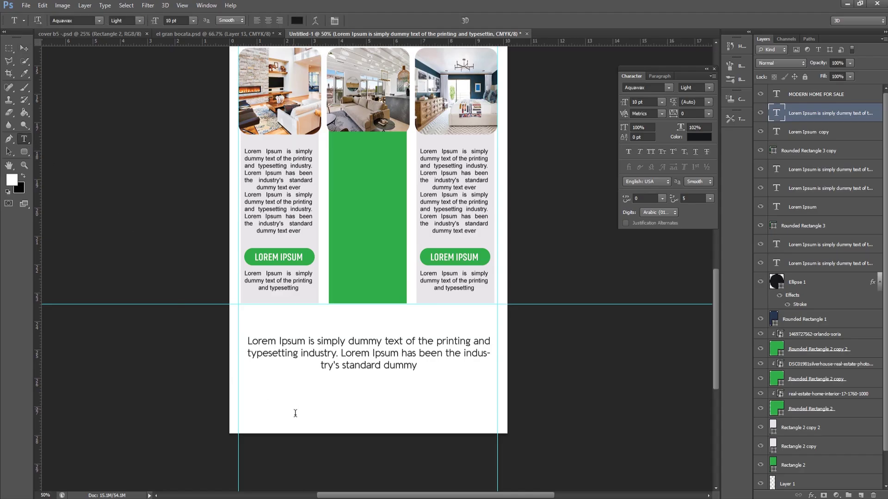
right_click(293, 409)
left_click(310, 272)
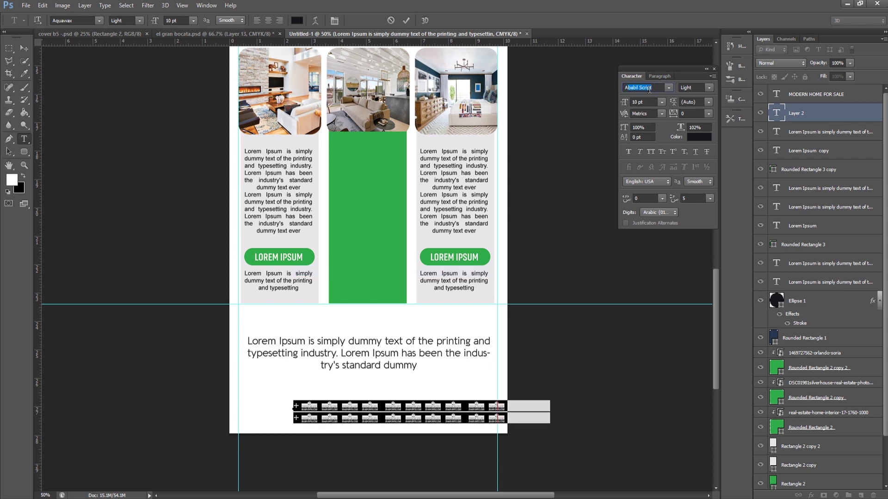
type("Arial")
key("Return")
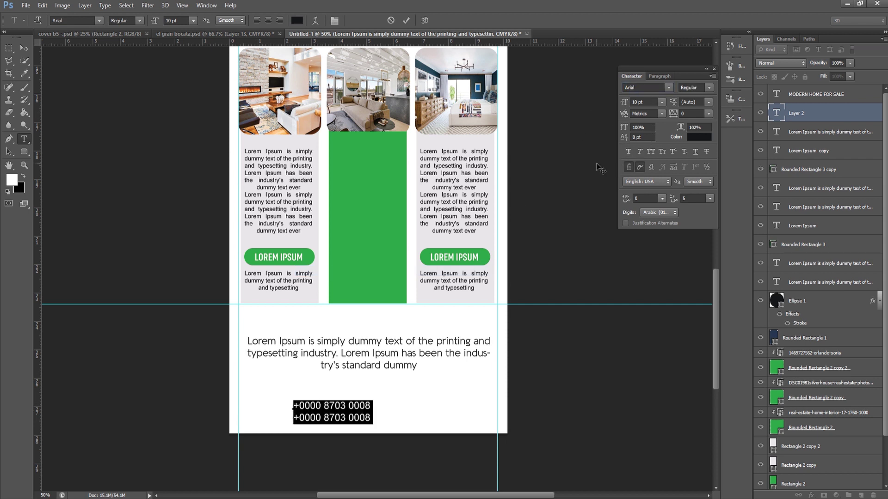
left_click(24, 48)
mouse_move(323, 411)
left_mouse_down()
mouse_move(285, 402)
mouse_move(407, 399)
left_mouse_up()
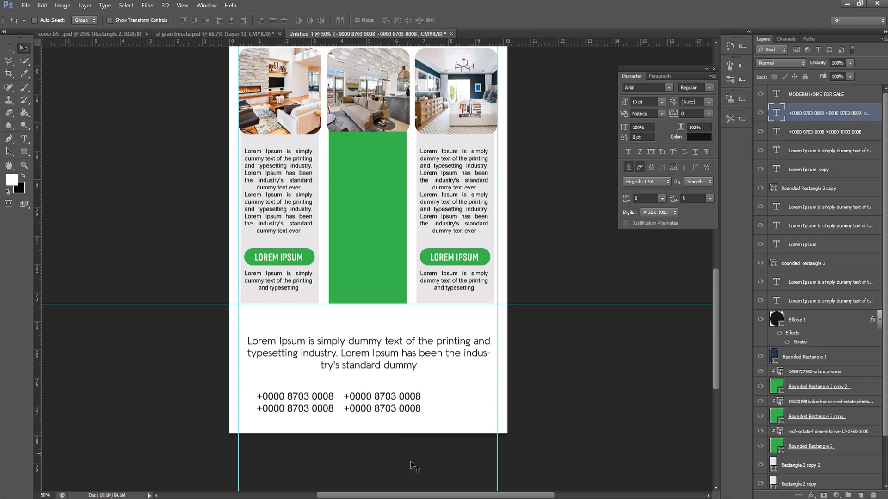
- Duplicate the phone block to the right and copy the email and website lines from Word
key("alt+Tab")
left_click_drag(369, 305, 300, 310)
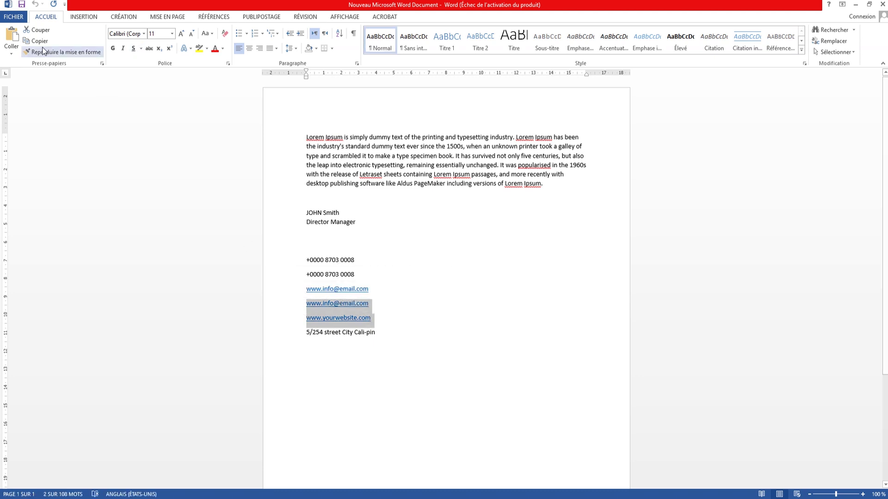
key("alt+Tab")
left_click(24, 139)
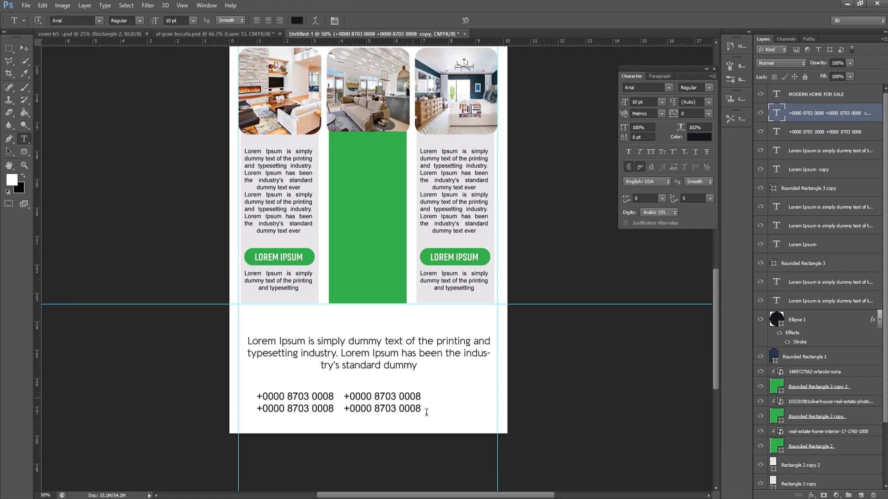
- Replace the right-hand phone numbers with the email and website lines
left_click_drag(342, 397, 421, 409)
right_click(410, 403)
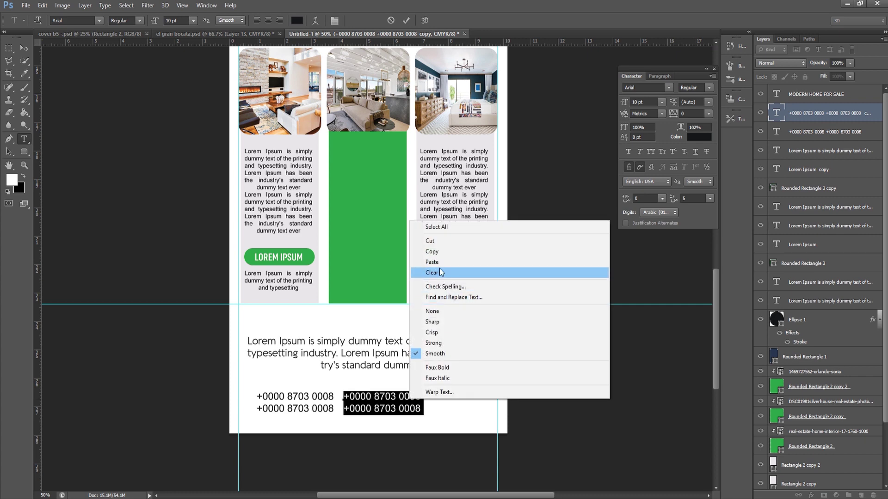
left_click(439, 262)
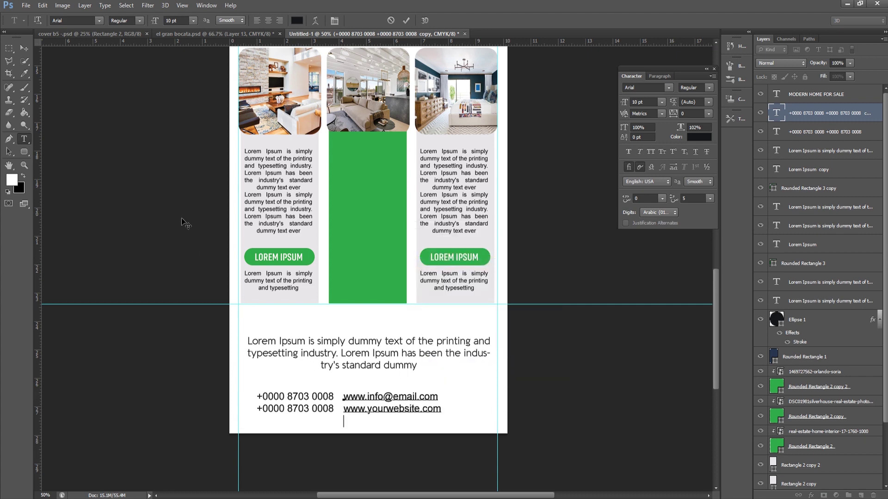
- Colour the email line and the first phone line with the flyer's green
triple_click(368, 398)
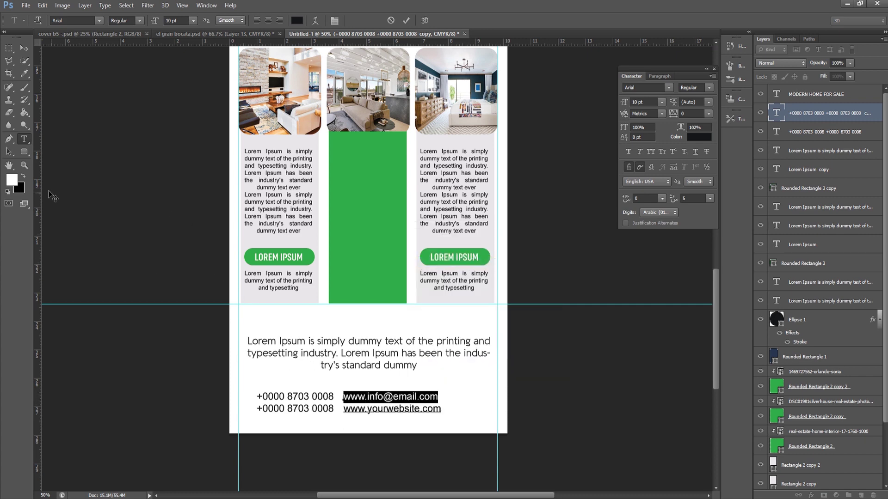
left_click(12, 180)
left_click(379, 252)
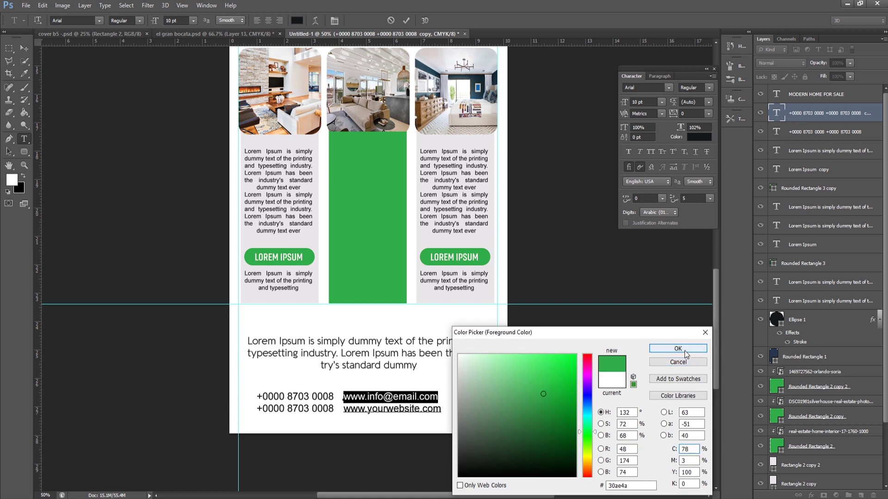
left_click(678, 349)
left_click(65, 118)
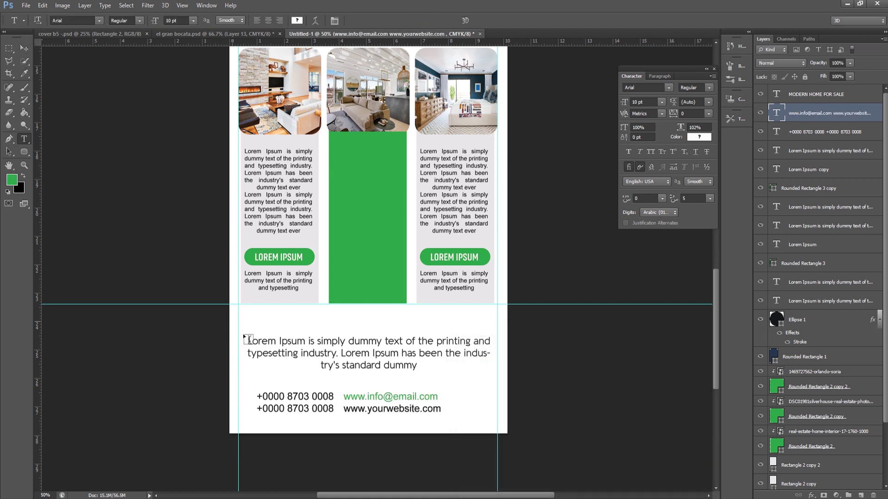
triple_click(309, 401)
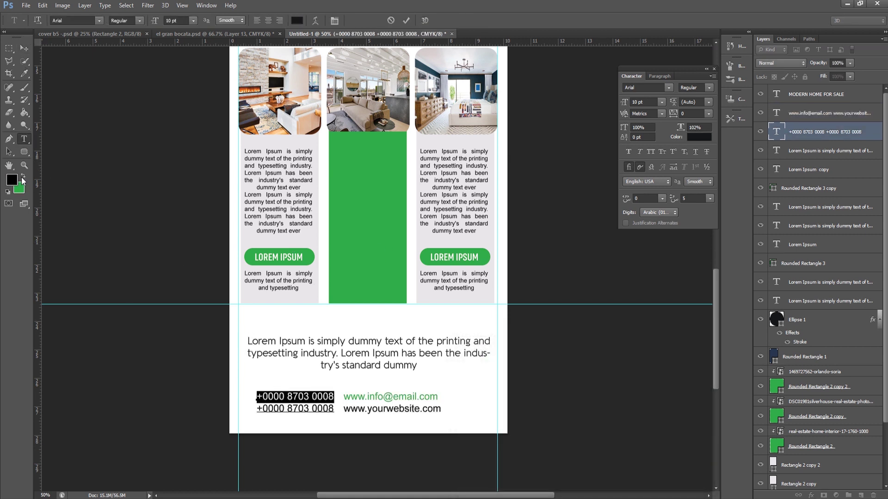
left_click(24, 48)
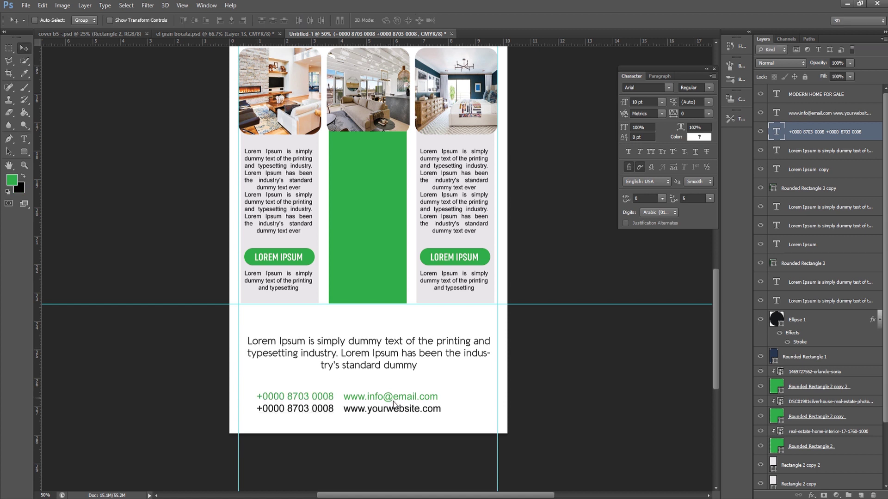
- Shift the email/website block and the phone-number block right to centre them
right_click(423, 400)
left_click(463, 405)
left_click_drag(402, 405, 435, 405)
right_click(322, 405)
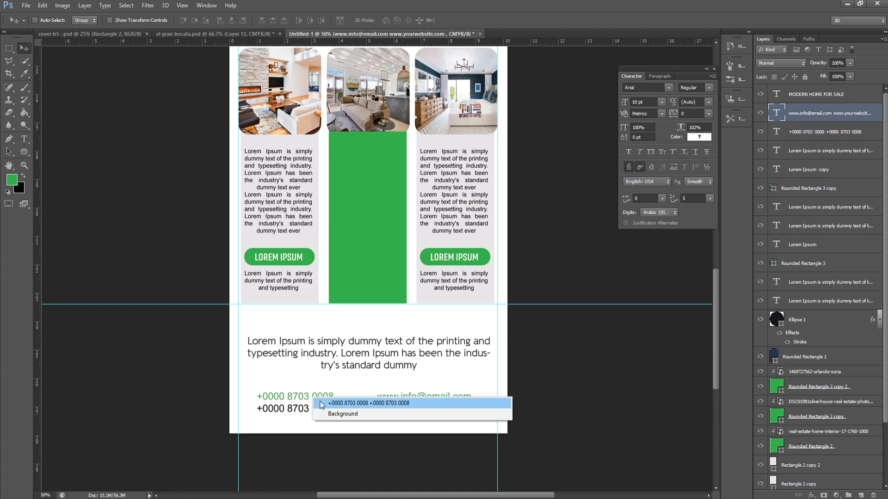
left_click(322, 403)
left_click_drag(322, 404, 339, 403)
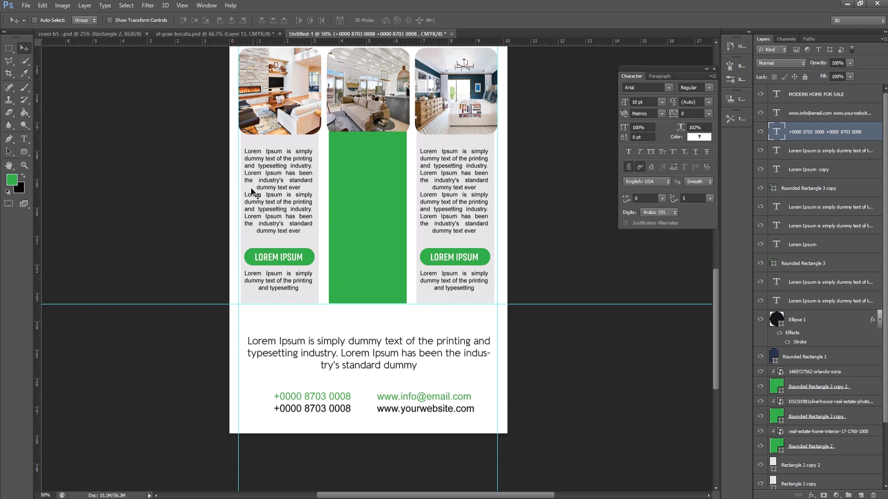
left_click(25, 152)
- Draw a thin divider bar above the contacts, filled with the dark website-text colour
left_click_drag(271, 379, 484, 384)
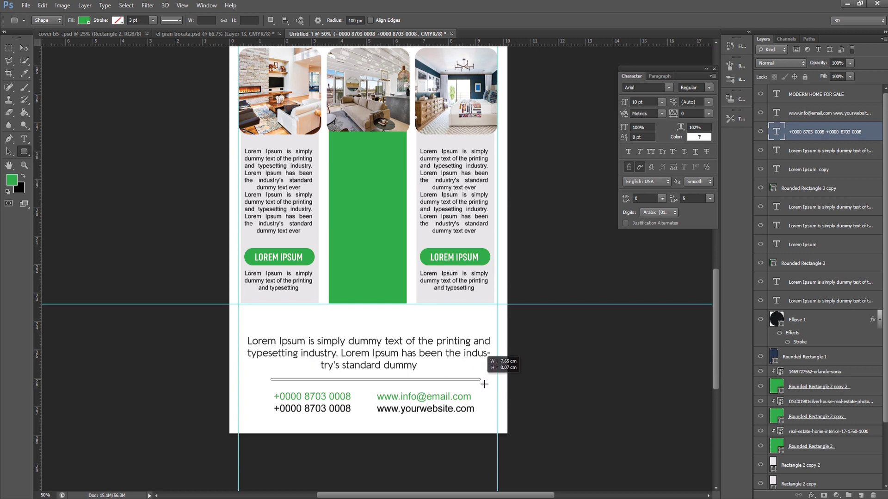
left_click_drag(486, 384, 486, 384)
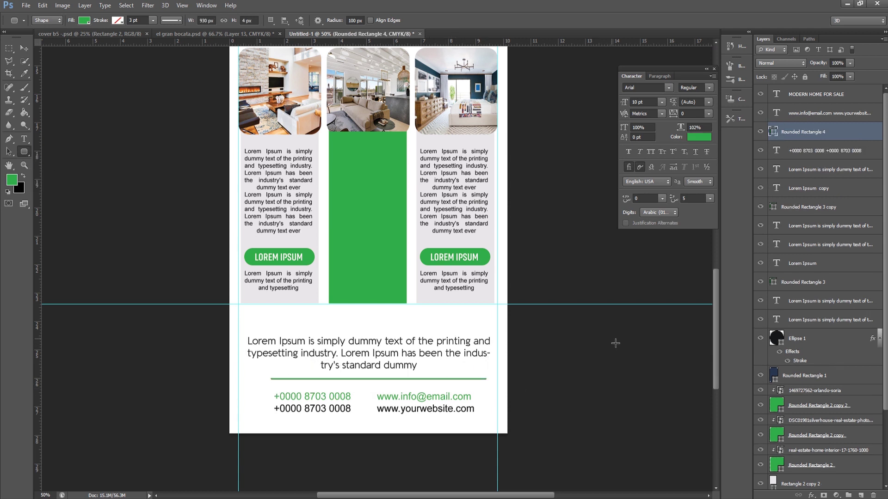
double_click(778, 133)
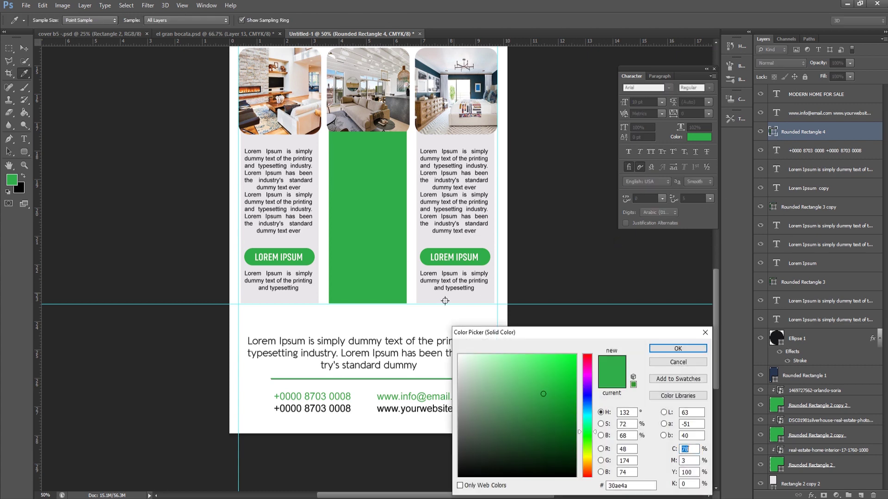
left_click(408, 416)
left_click(676, 349)
- Centre the divider horizontally on the page, then duplicate the right column's text into the middle column
left_click(24, 48)
left_click(232, 21)
key("ctrl+d")
scroll(363, 233, "up", 2)
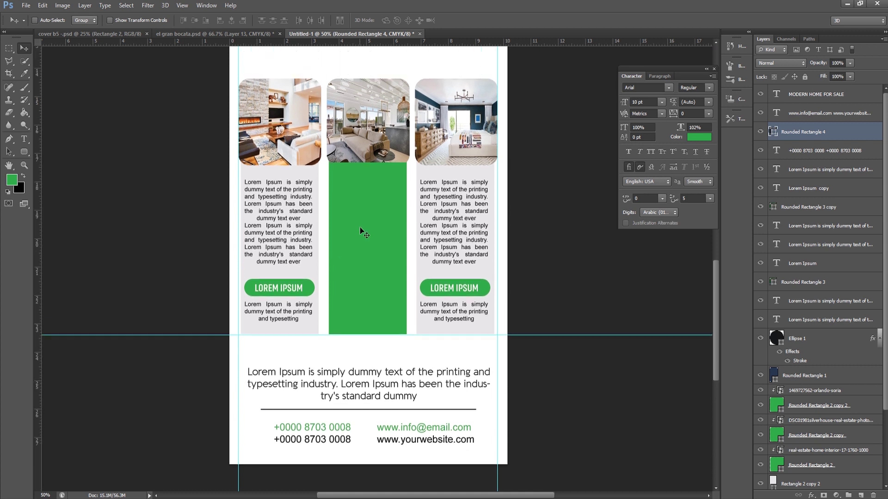
scroll(363, 232, "up", 2)
scroll(362, 232, "up", 1)
left_click_drag(459, 256, 374, 250)
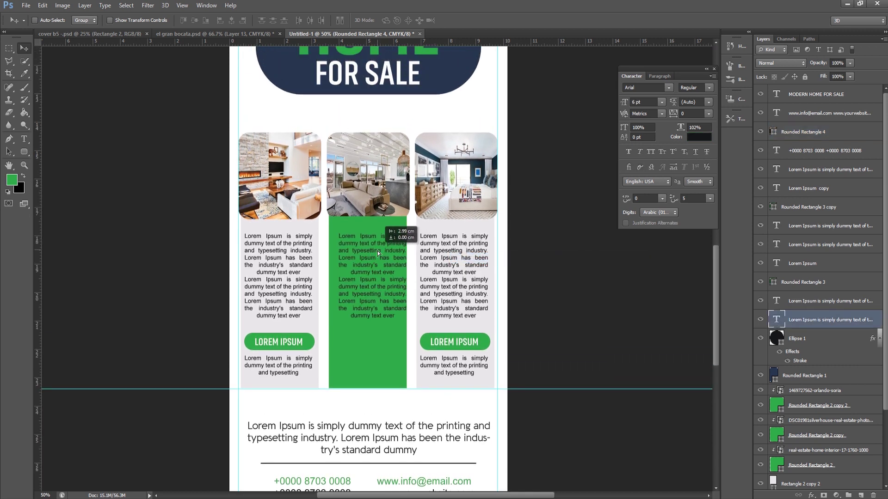
- Make the middle column's copied text white and nudge it slightly left
double_click(777, 319)
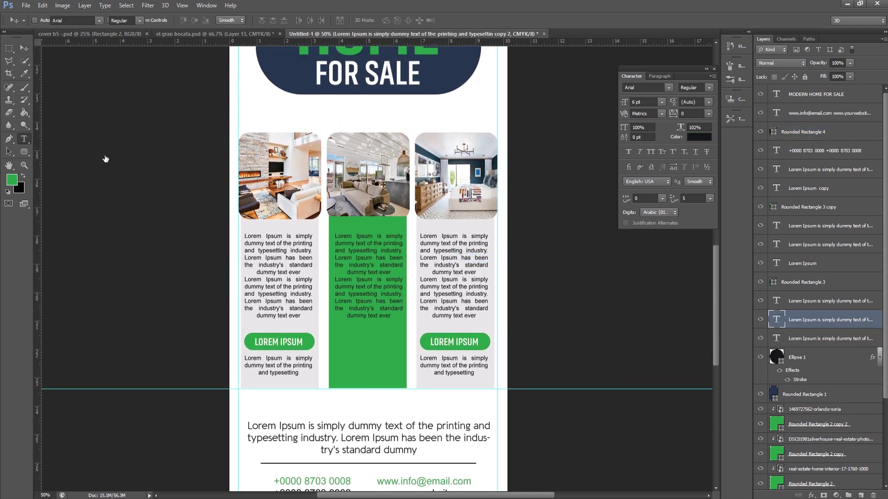
left_click(20, 178)
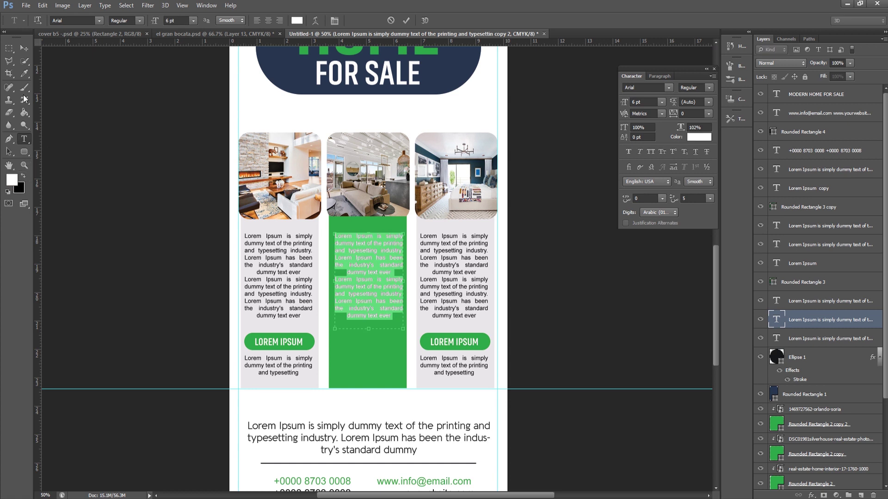
left_click(23, 48)
key("Left")
key("Left")
key("Left")
key("Left")
key("Left")
key("Left")
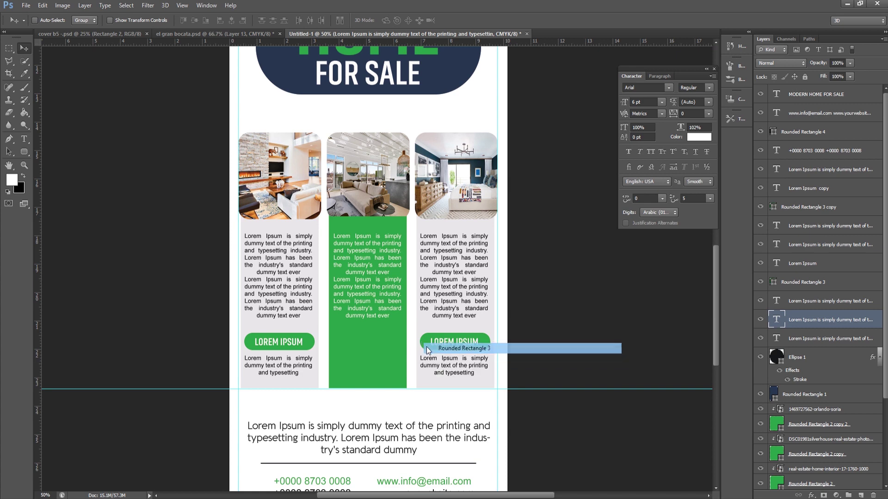
- Duplicate the green button into the middle column and fill the copy white
left_click(426, 346, "ctrl")
left_click_drag(426, 345, 339, 341)
double_click(773, 282)
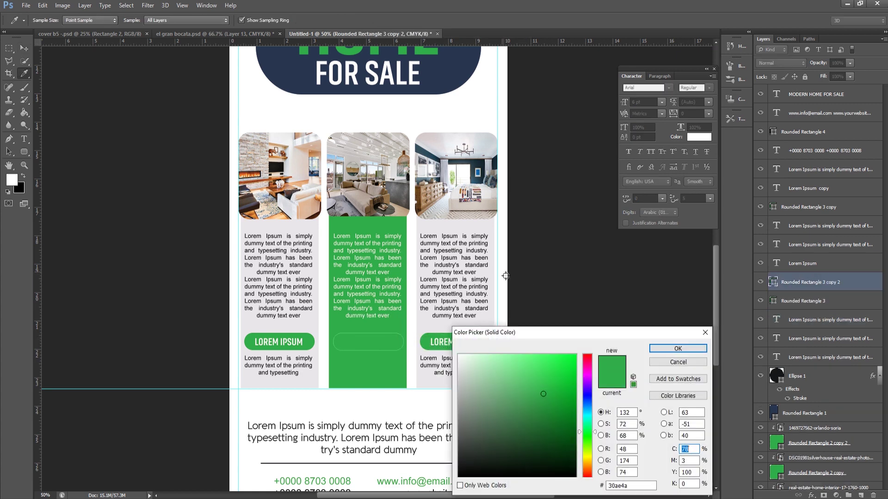
left_click(504, 277)
left_click(659, 349)
- Copy the LOREM IPSUM label onto the white button and make its text black
right_click(471, 342)
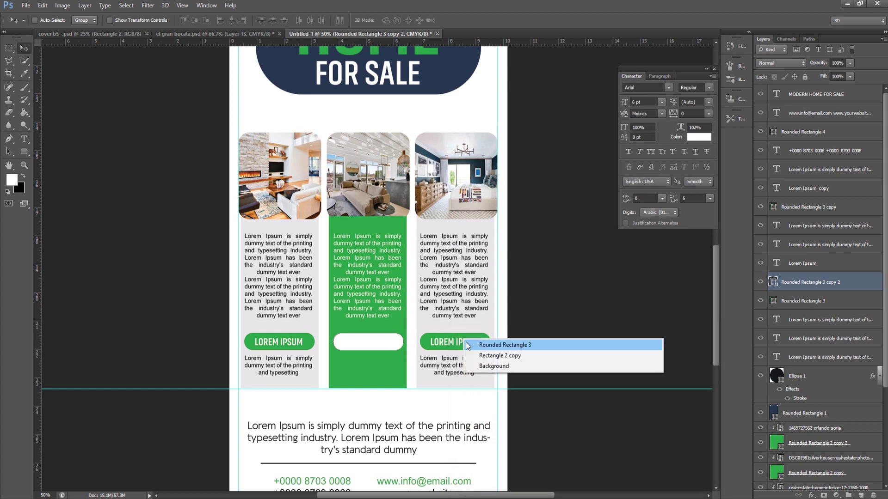
left_click(481, 343)
right_click(471, 345)
left_click(481, 348)
left_click_drag(471, 345, 384, 347)
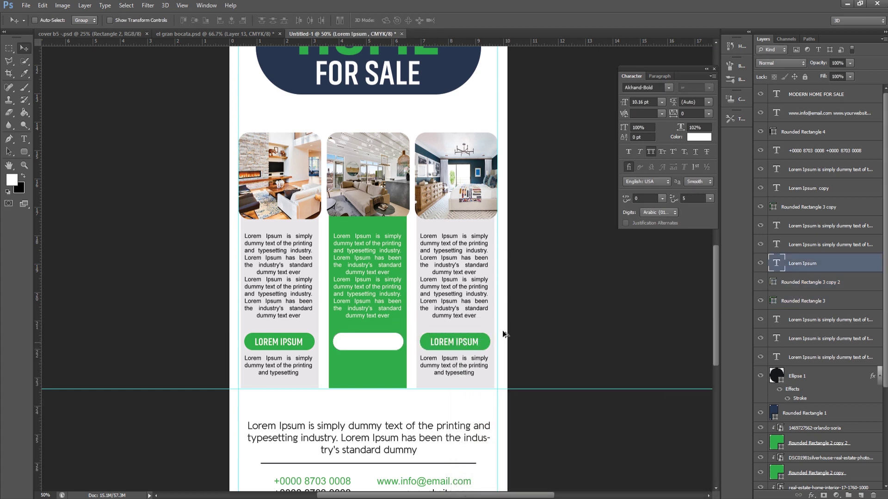
key("t")
key("Return")
left_click(23, 176)
left_click(24, 48)
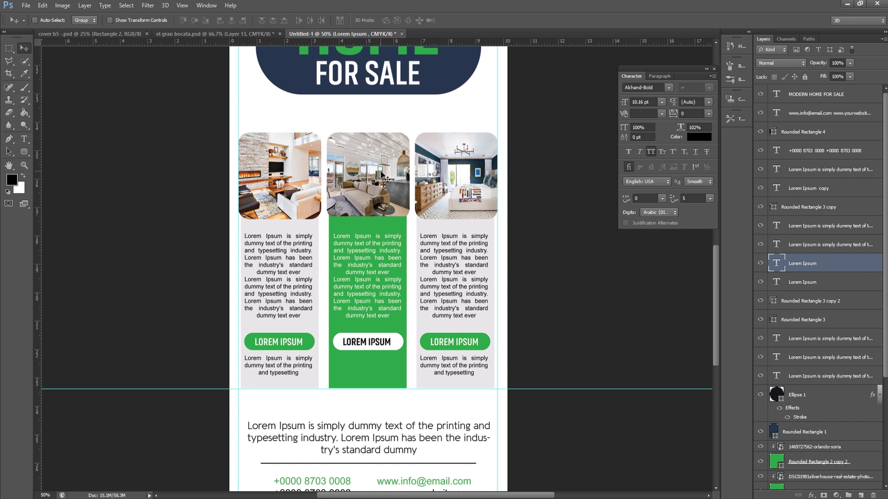
scroll(209, 174, "up", 1)
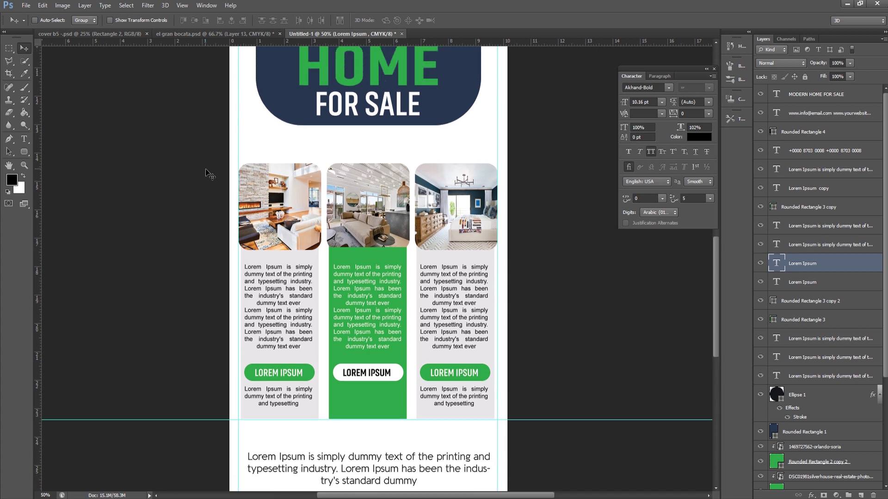
- Fit the flyer on screen, then drag in the pexels house photo and scale it over the navy header
scroll(206, 169, "up", 3)
left_click(181, 5)
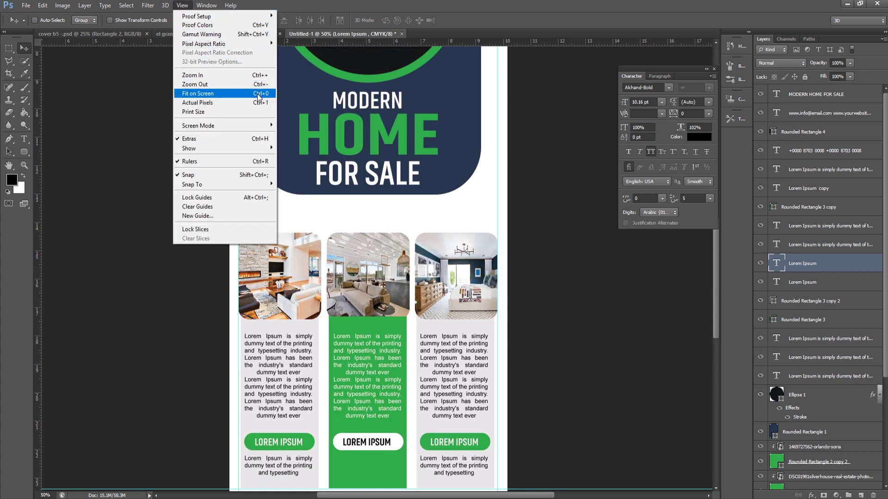
left_click(245, 93)
left_click_drag(506, 137, 410, 237)
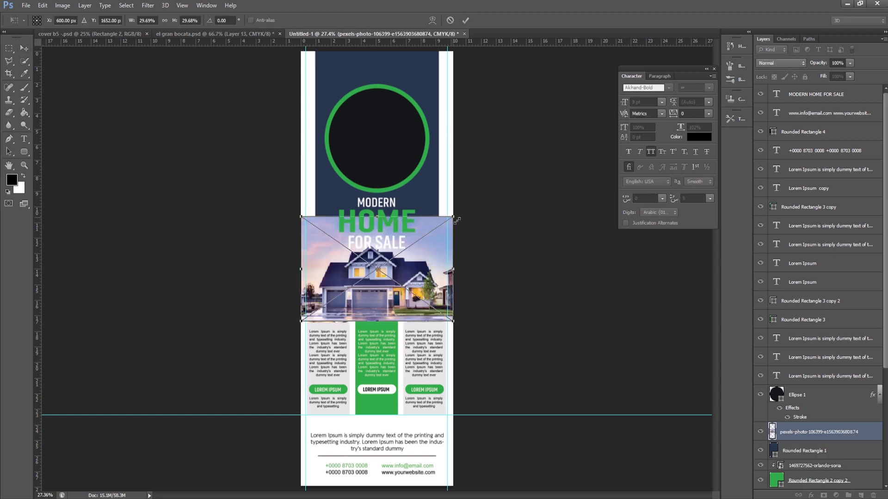
left_click_drag(454, 216, 526, 169)
left_click_drag(435, 250, 431, 132)
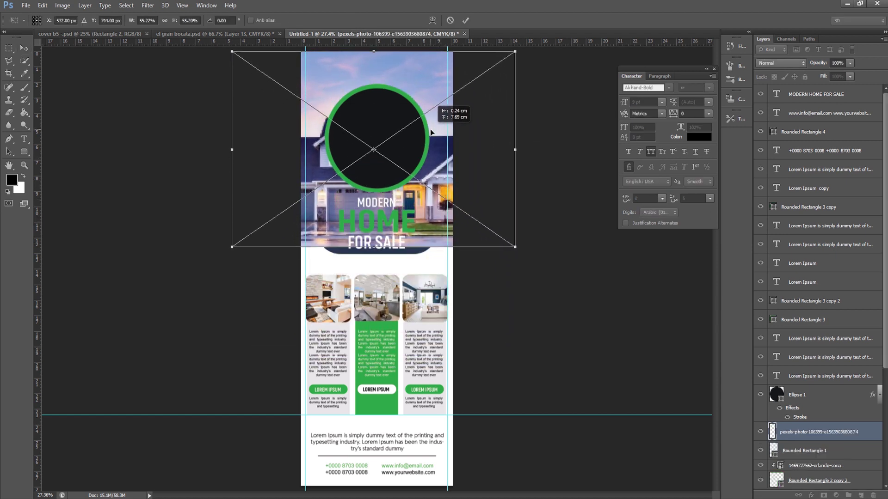
left_click_drag(515, 53, 506, 74)
key("Return")
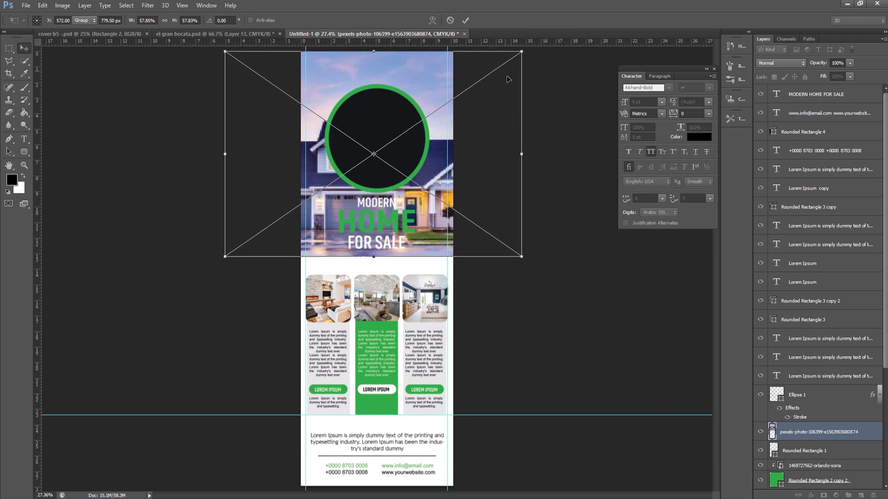
- Clip the house photo to the rounded navy header shape
scroll(818, 411, "down", 3)
right_click(805, 382)
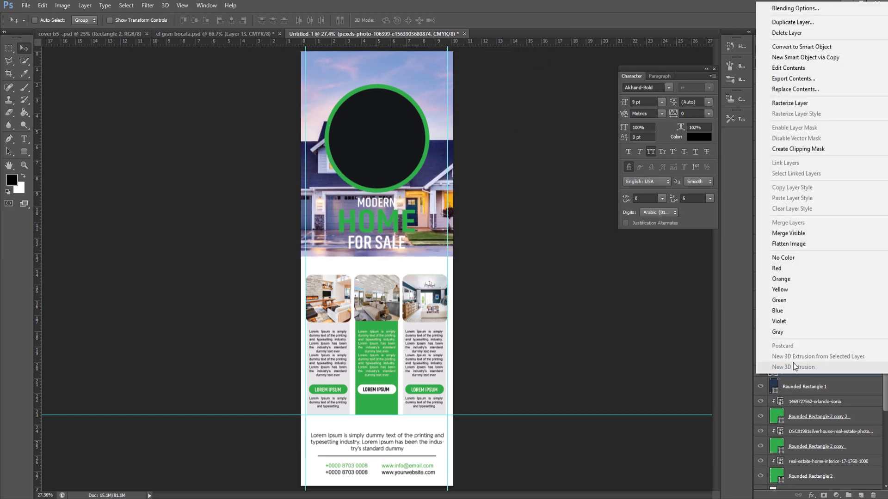
left_click(804, 149)
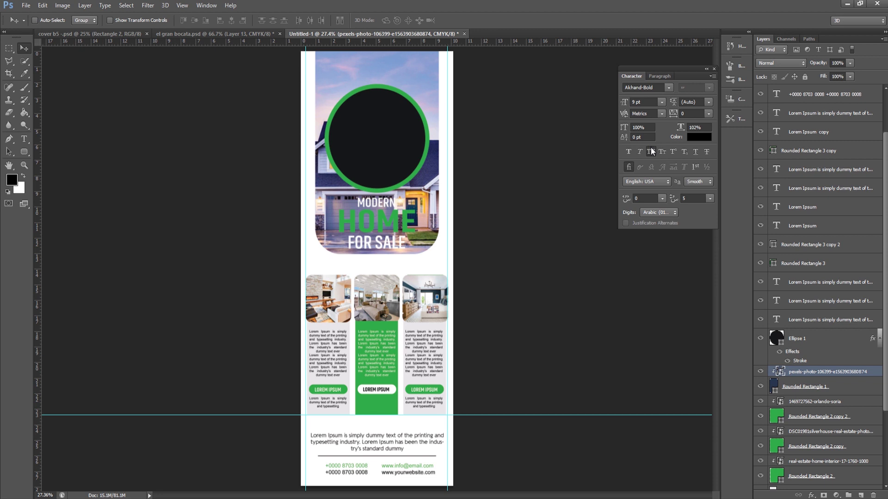
left_click(781, 63)
- Set the header photo to Multiply, then place a Normal-blended copy above Ellipse 1, clipped inside the circle
left_click(770, 101)
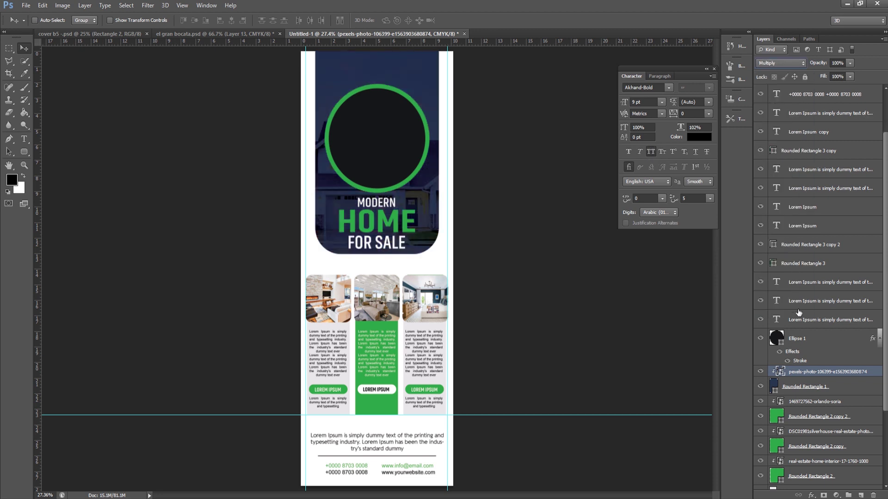
left_click_drag(837, 380, 861, 495)
left_click_drag(813, 360, 810, 322)
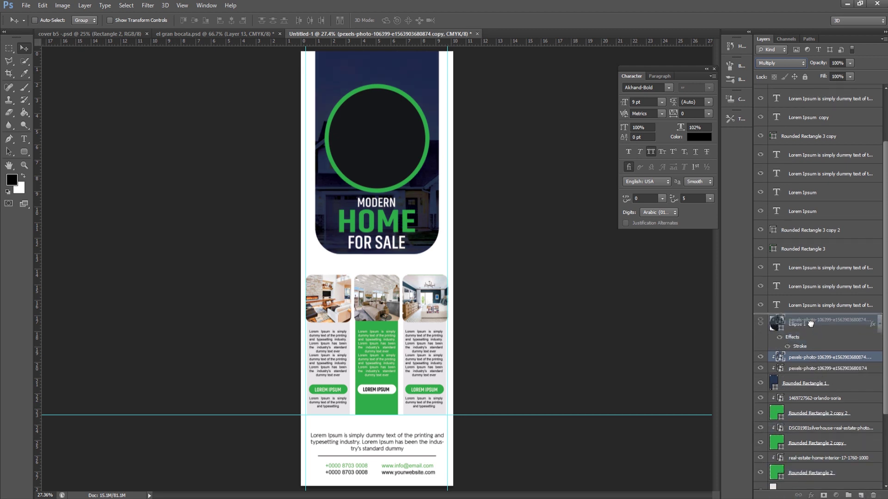
left_click(793, 68)
right_click(816, 320)
left_click(726, 274)
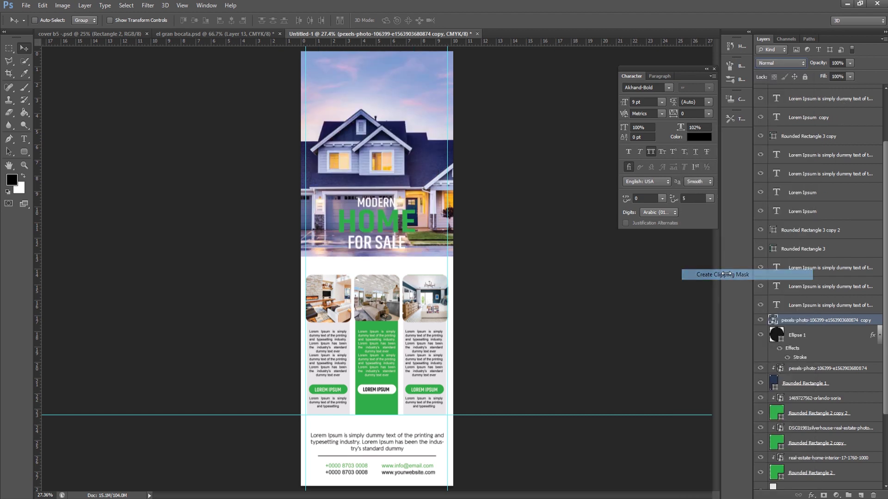
- Free Transform the photo copy to shrink and center the house inside the green ring
left_click(26, 5)
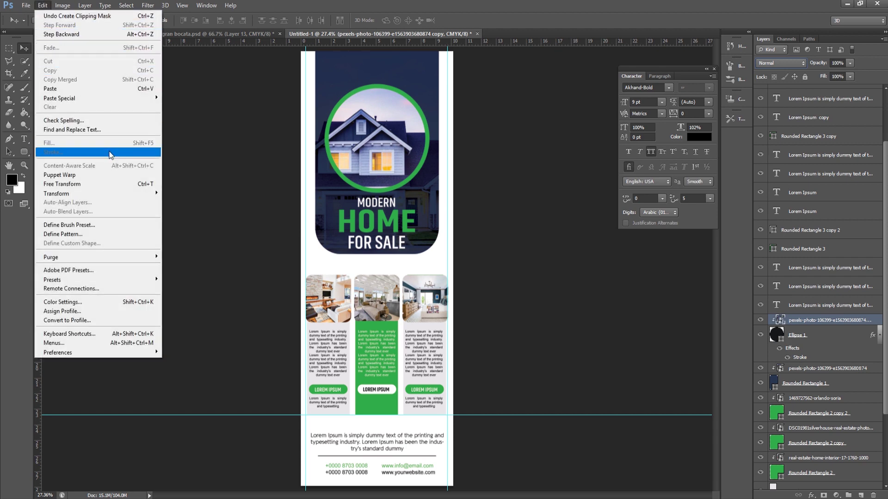
left_click(67, 184)
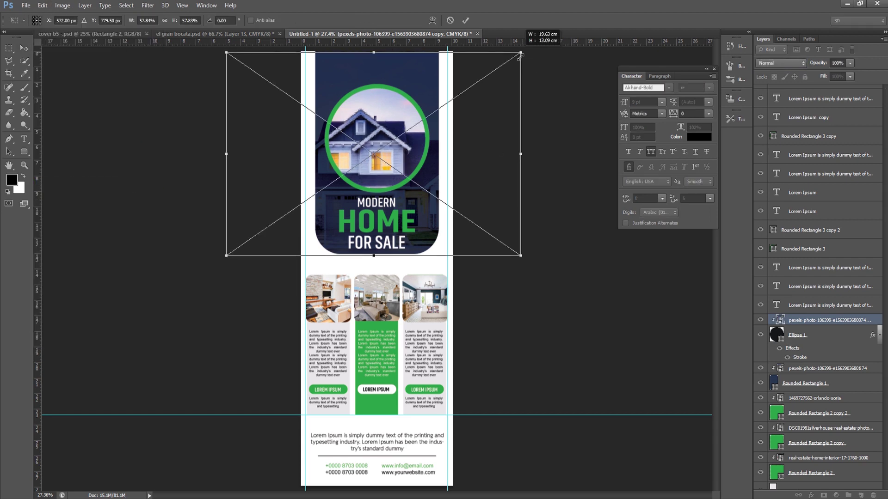
left_click_drag(522, 52, 463, 78)
left_click_drag(438, 140, 442, 124)
key("Return")
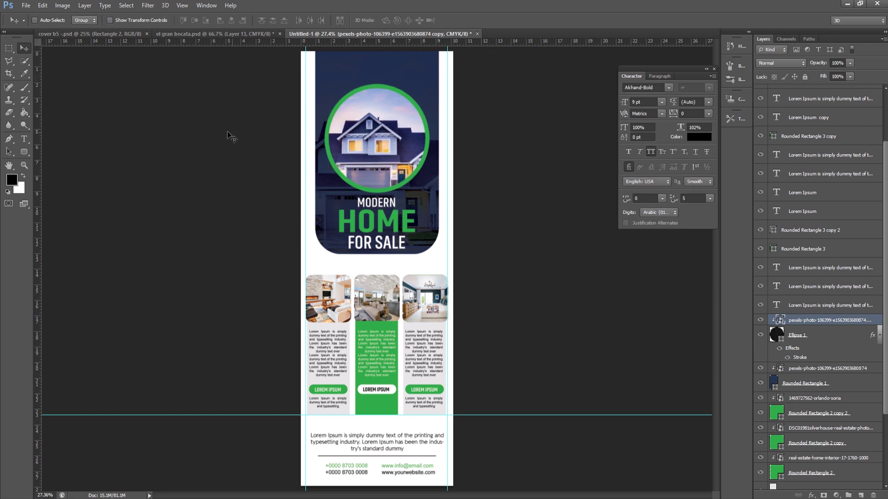
scroll(816, 114, "up", 3)
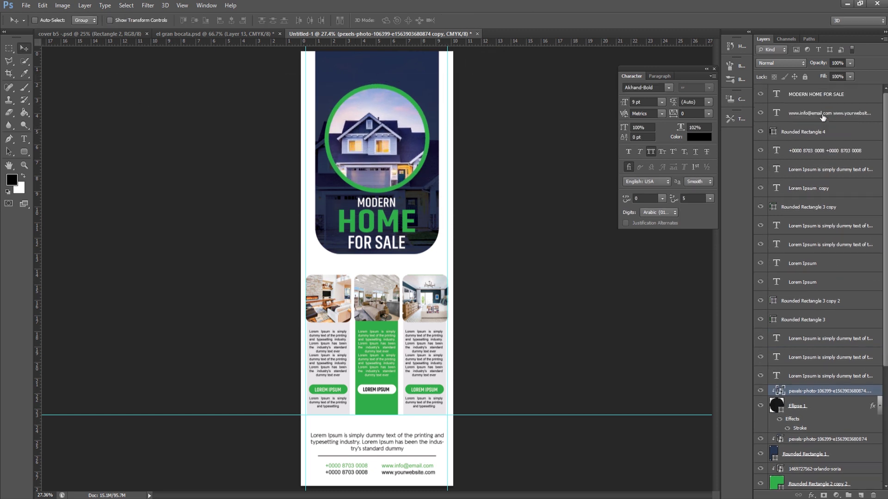
left_click(815, 96)
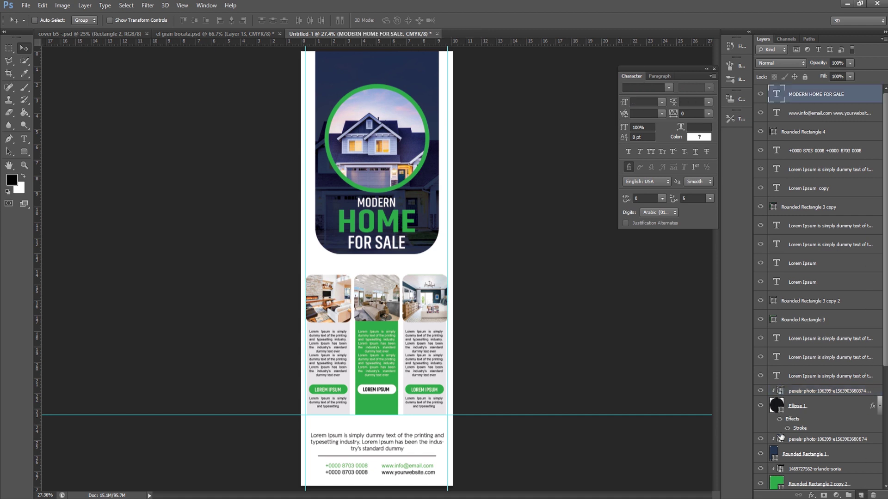
- Draw a white-filled circle on a new layer, centered on the flyer's top edge
key("ctrl+shift+alt+n")
right_click(33, 152)
left_click(51, 168)
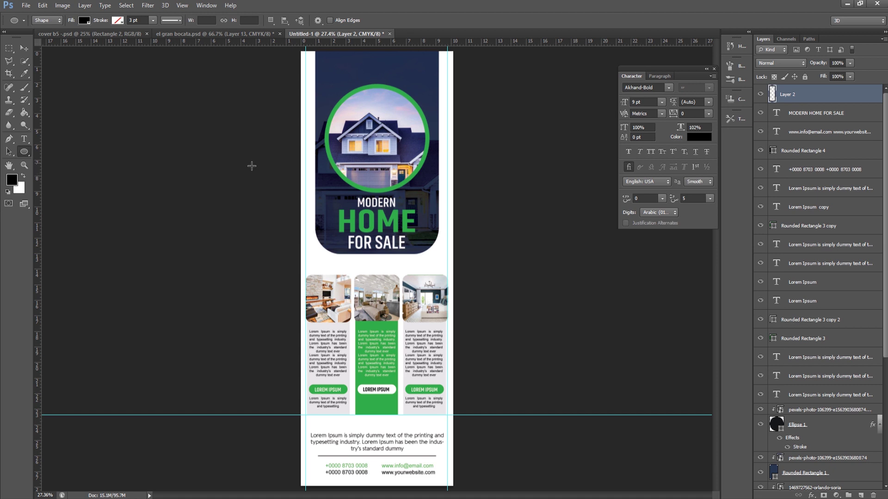
left_click_drag(357, 80, 413, 115)
left_click(24, 48)
left_click_drag(368, 85, 379, 70)
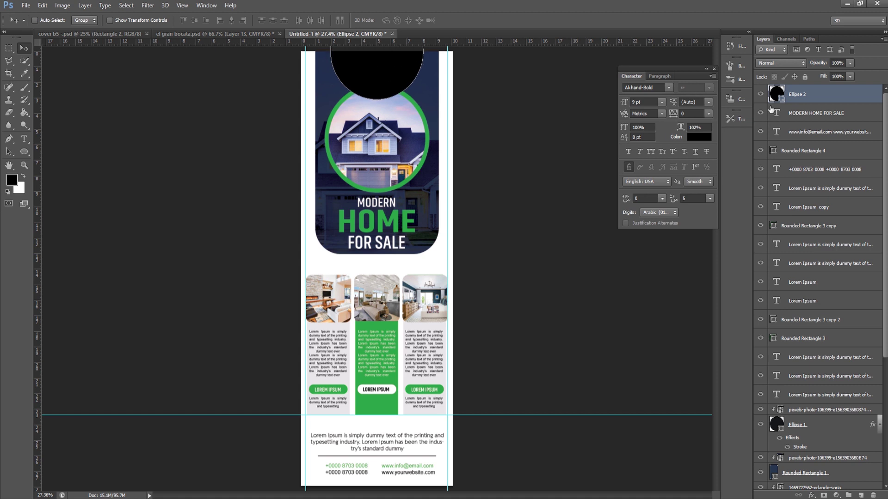
double_click(780, 97)
left_click(451, 109)
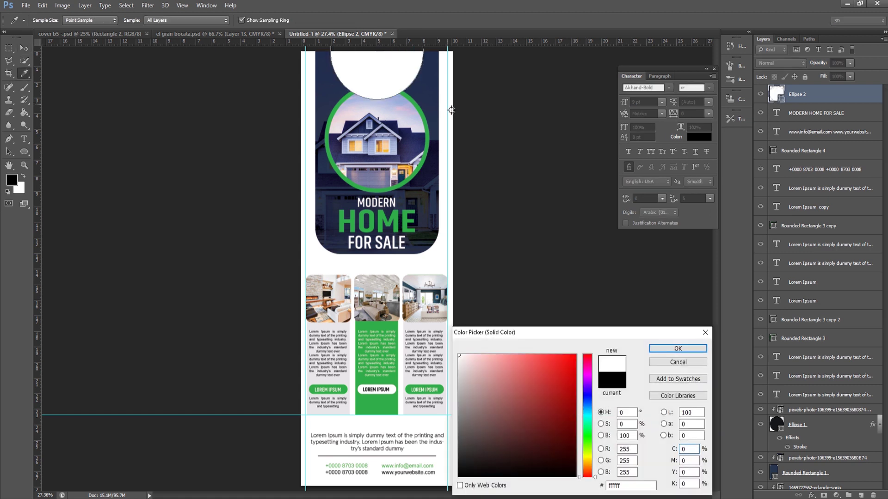
left_click(681, 351)
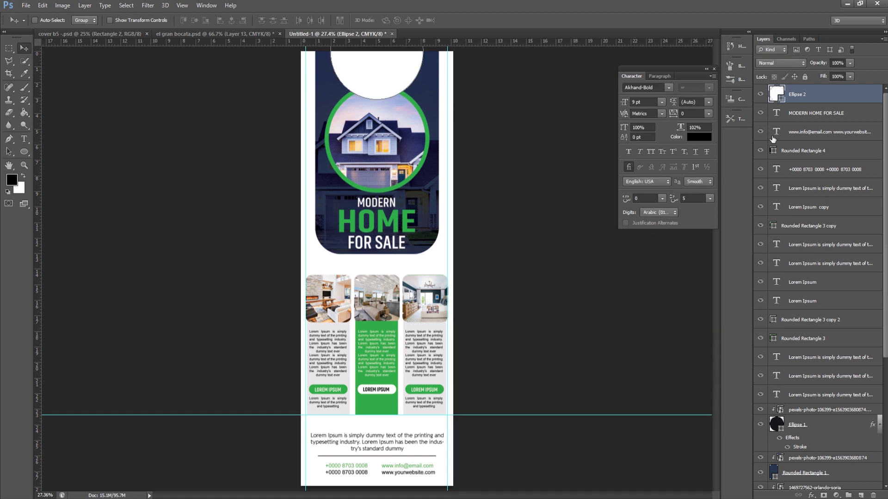
- Move the white circle layer beneath the green-ringed Ellipse 1
left_click_drag(810, 103, 823, 303)
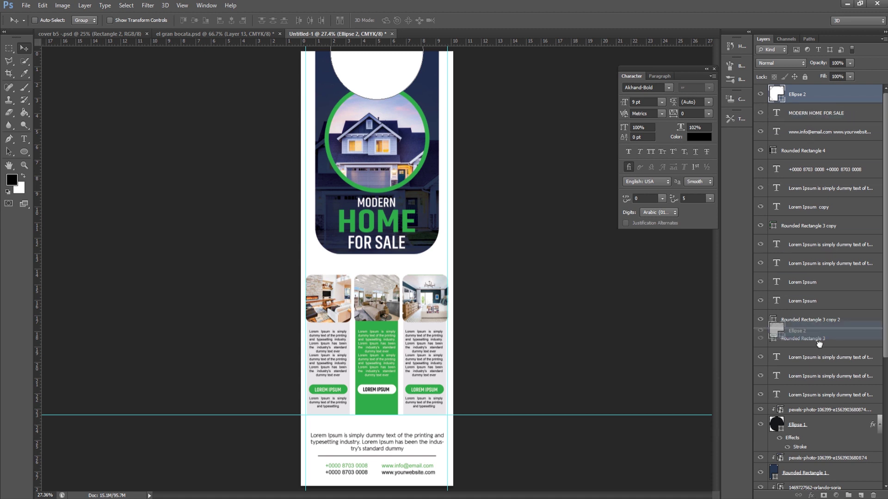
left_click_drag(800, 306, 806, 345)
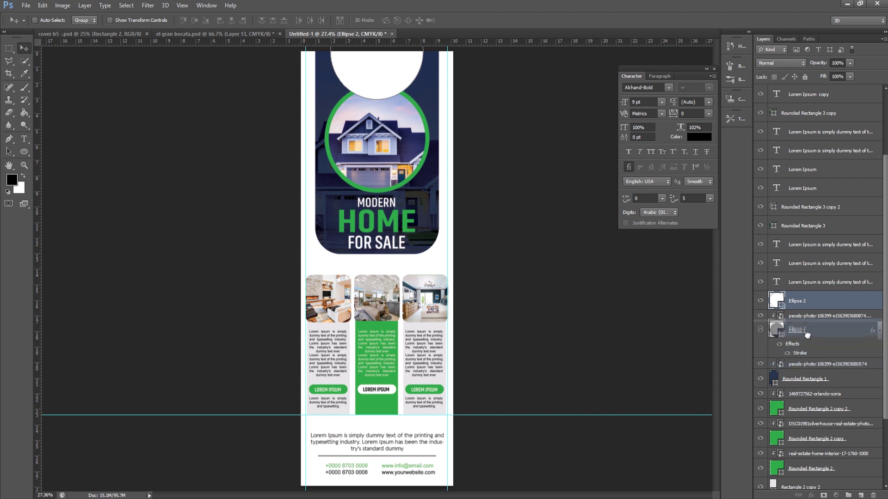
left_click_drag(806, 345, 804, 352)
- Select all, deselect, and clear all guides from the canvas
left_click(126, 5)
left_click(138, 19)
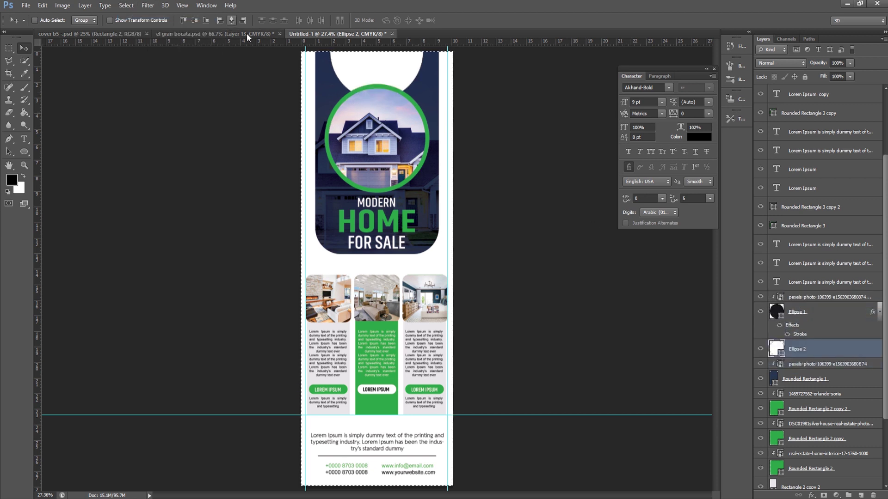
left_click(126, 5)
left_click(135, 25)
left_click(182, 5)
left_click(193, 209)
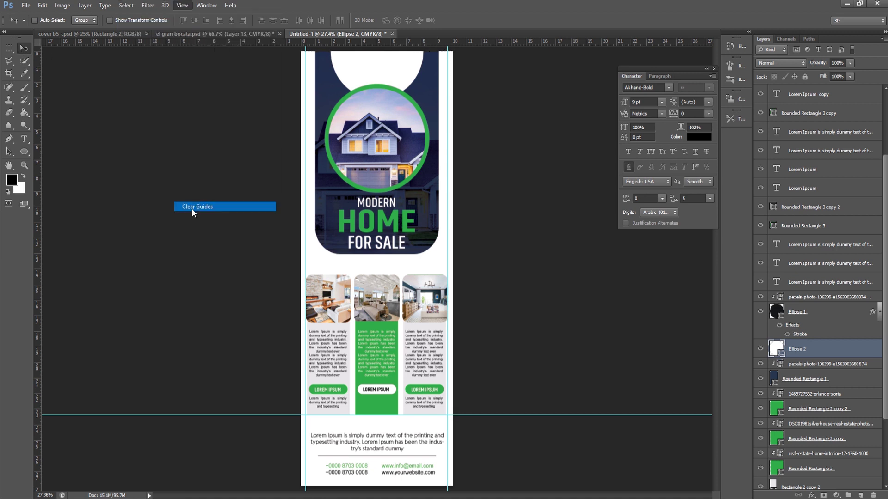